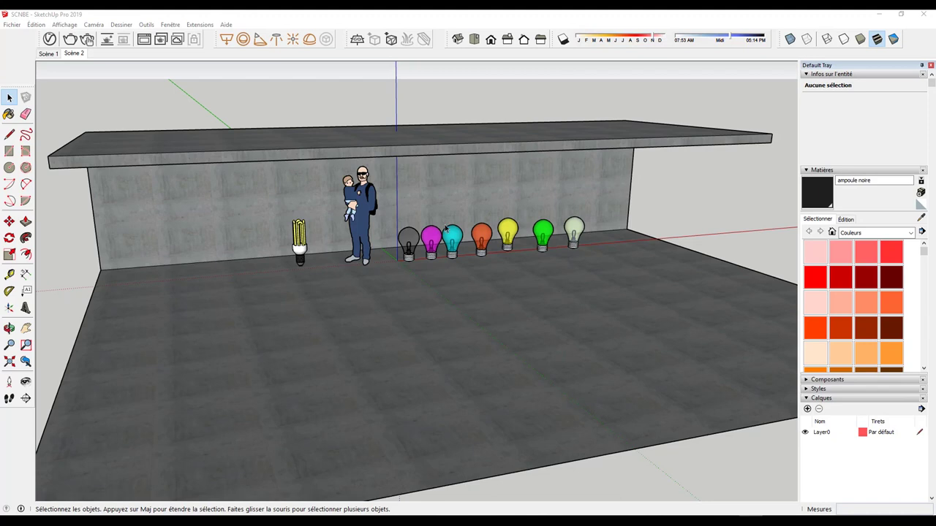
Step: Switch to the Scène 1 close-up of the fluorescent bulb and close the V-Ray test render
scroll(446, 227, up, 3)
scroll(446, 228, up, 2)
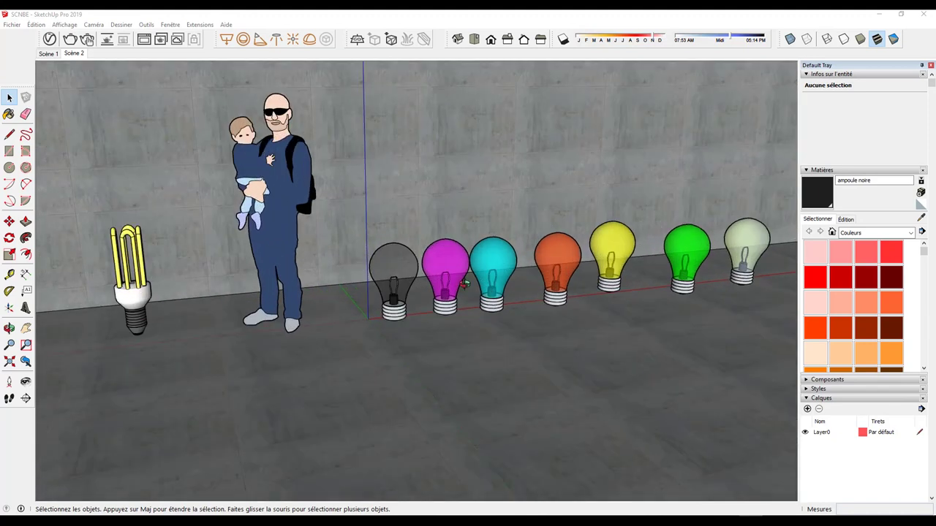
shift+middle_drag(447, 284, 476, 289)
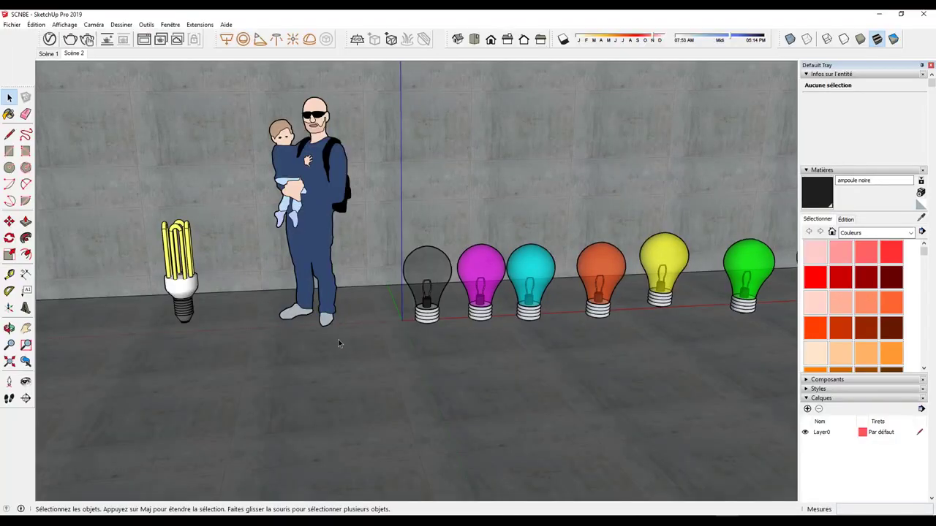
click(48, 53)
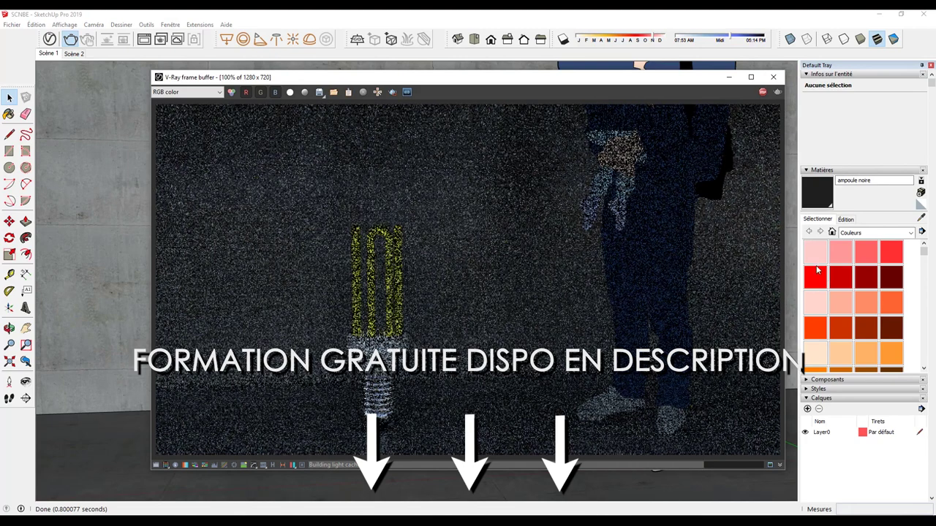
click(773, 77)
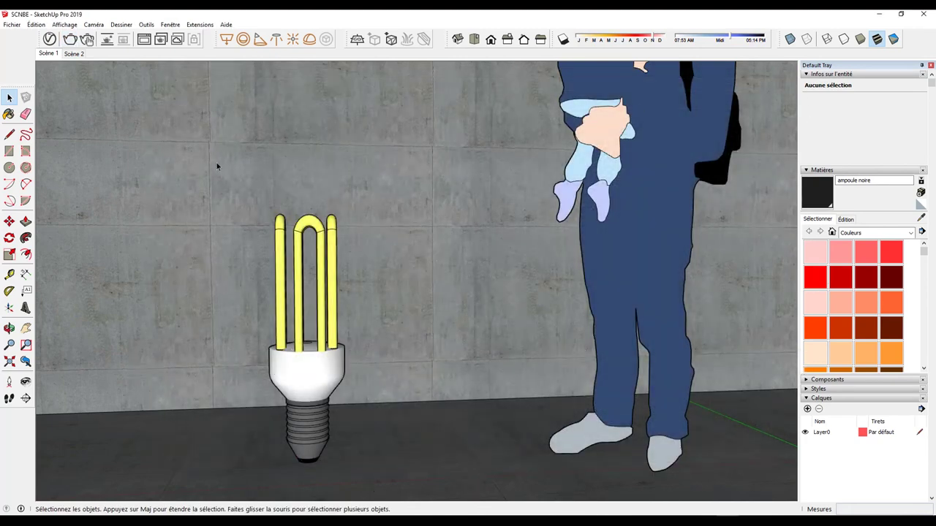
right_click(207, 45)
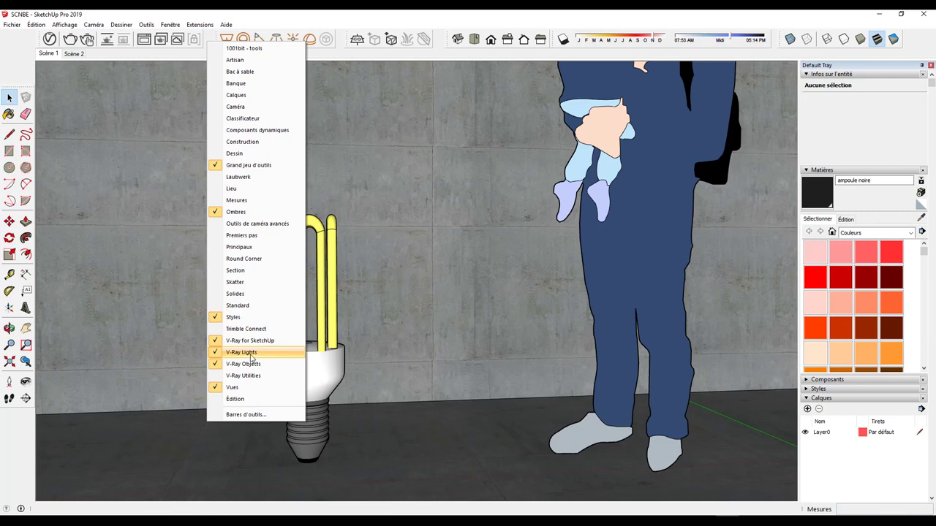
click(192, 55)
mouse_move(217, 38)
mouse_down()
mouse_move(149, 128)
mouse_move(269, 39)
mouse_up()
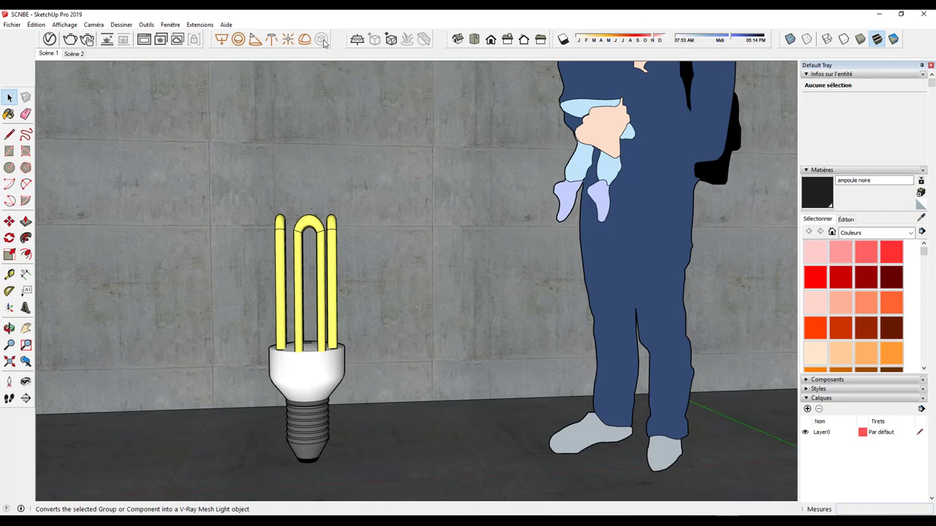
Step: Select the bulb's yellow tubes as the whole Grouper 8 group, outside group edit mode
click(292, 246)
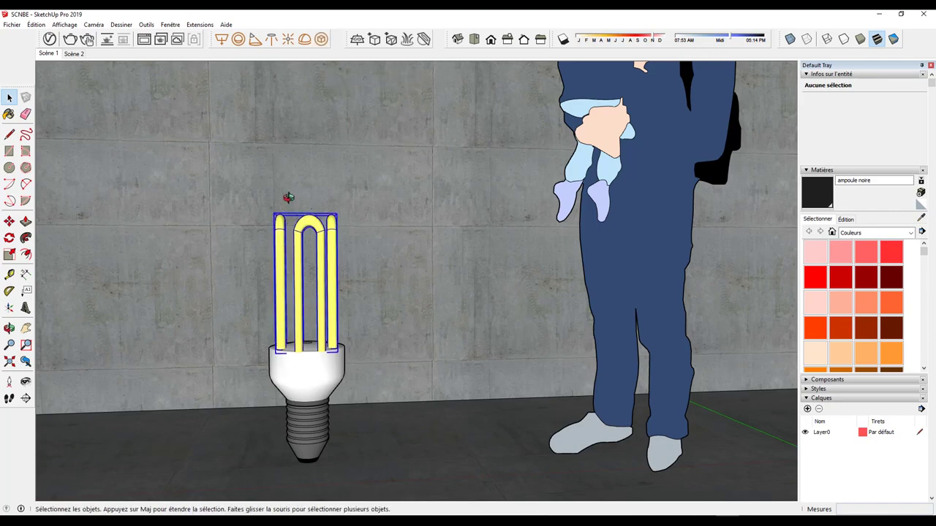
middle_drag(286, 198, 314, 273)
scroll(294, 236, up, 3)
scroll(289, 230, down, 3)
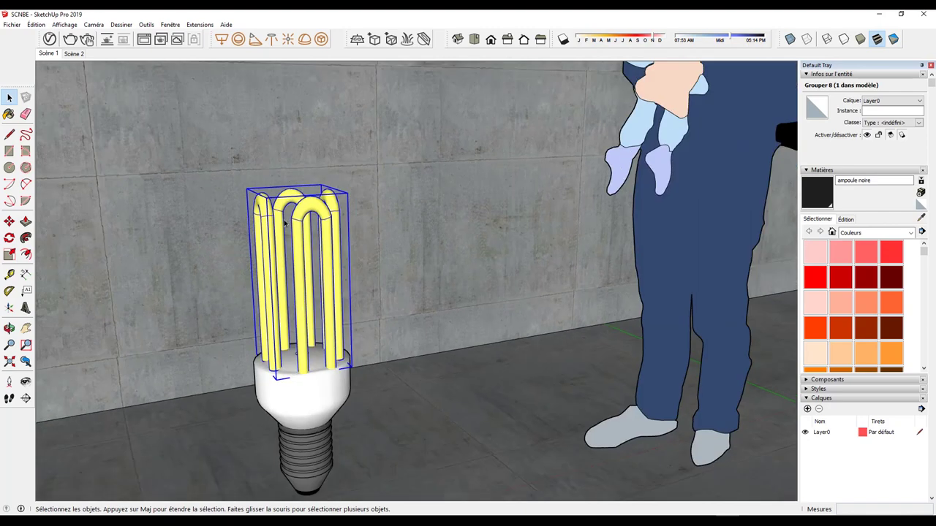
click(314, 100)
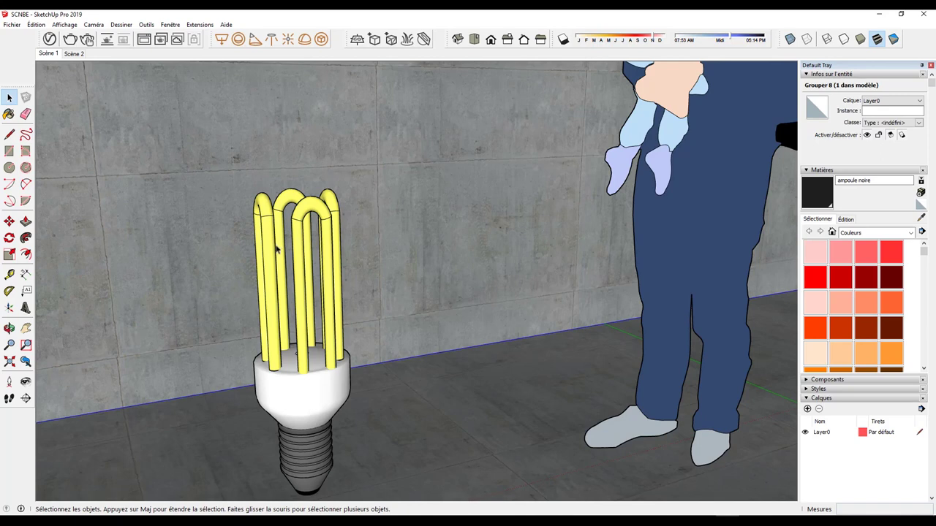
click(271, 242)
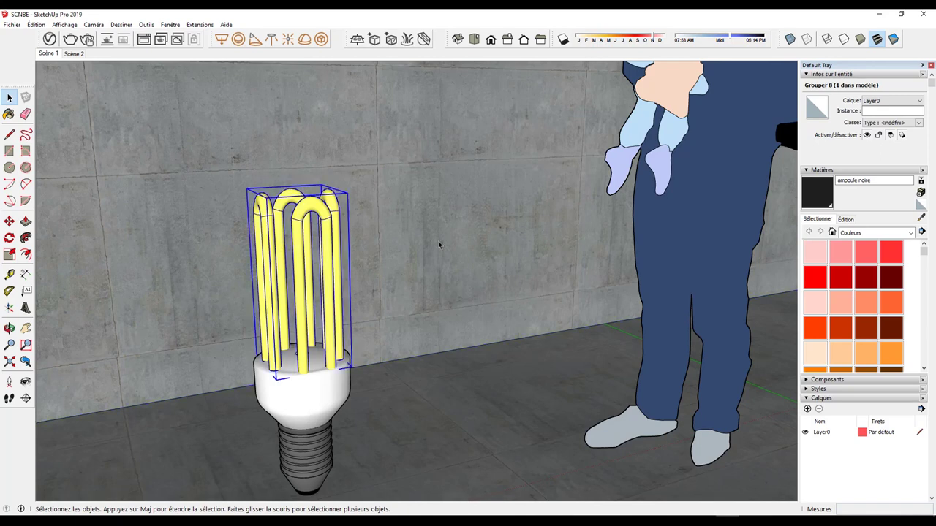
double_click(311, 206)
click(311, 212)
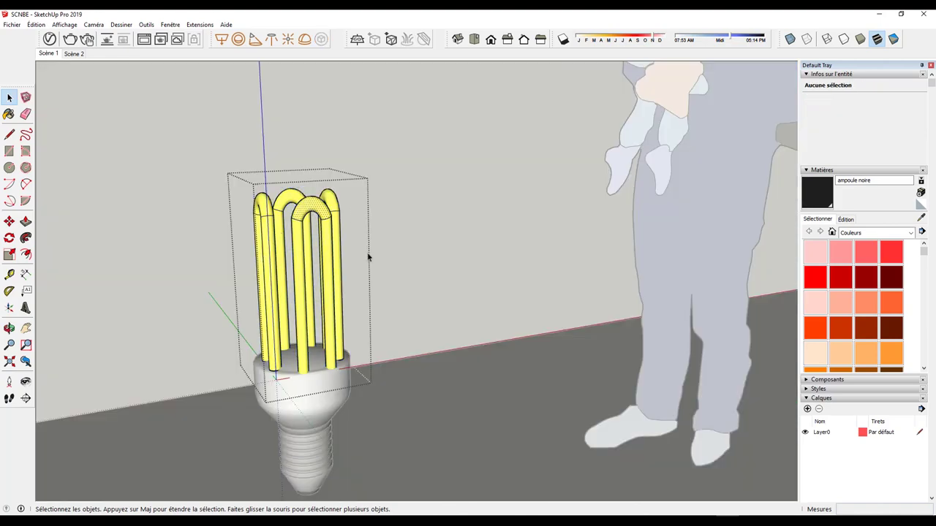
click(416, 217)
click(322, 210)
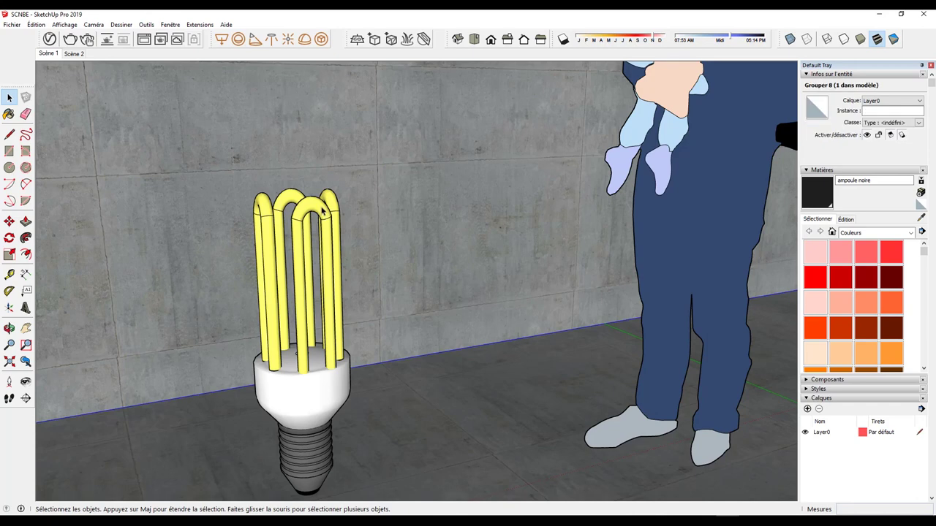
click(439, 153)
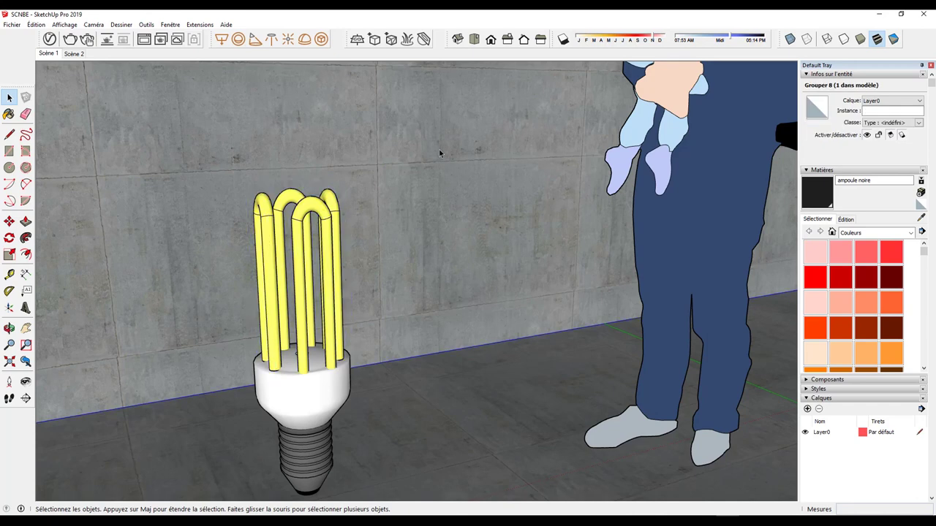
click(308, 209)
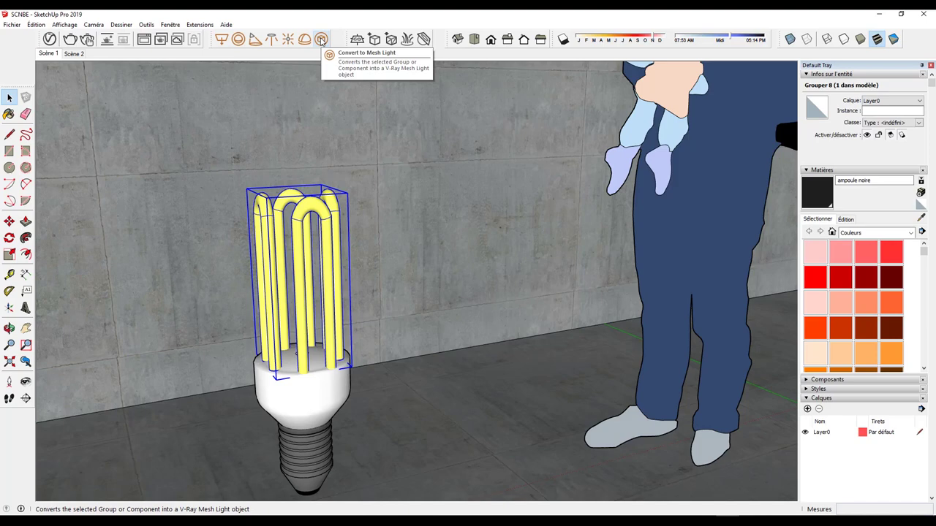
Step: Convert the yellow tube group into a V-Ray Mesh Light, then return to Scène 1
click(321, 39)
mouse_move(315, 292)
middle_down()
mouse_move(443, 260)
mouse_move(345, 260)
middle_up()
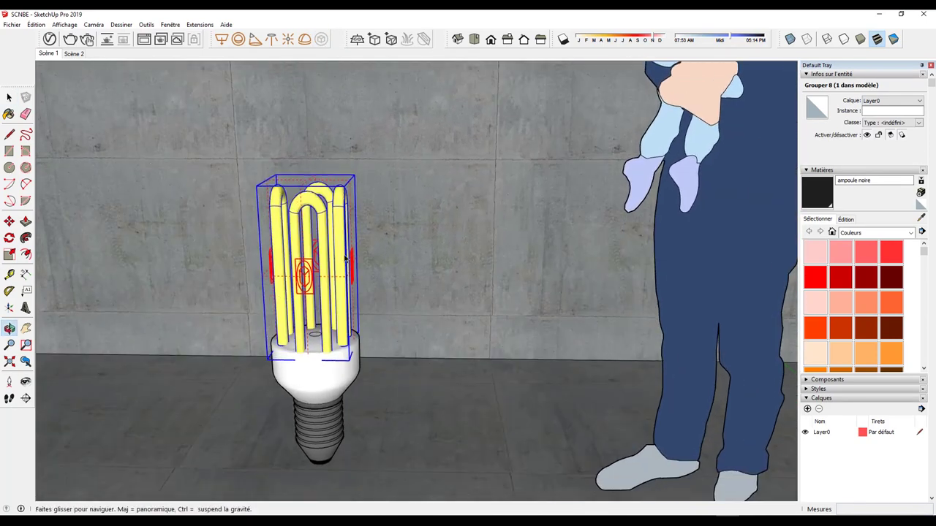
key(space)
click(51, 53)
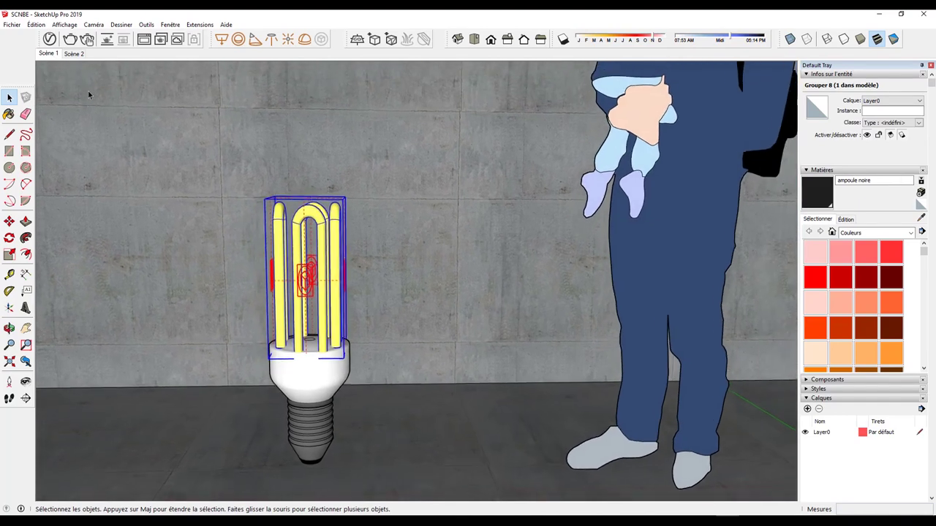
Step: In the V-Ray Asset Editor, change the Mesh Light's intensity from 30 to 200
click(50, 38)
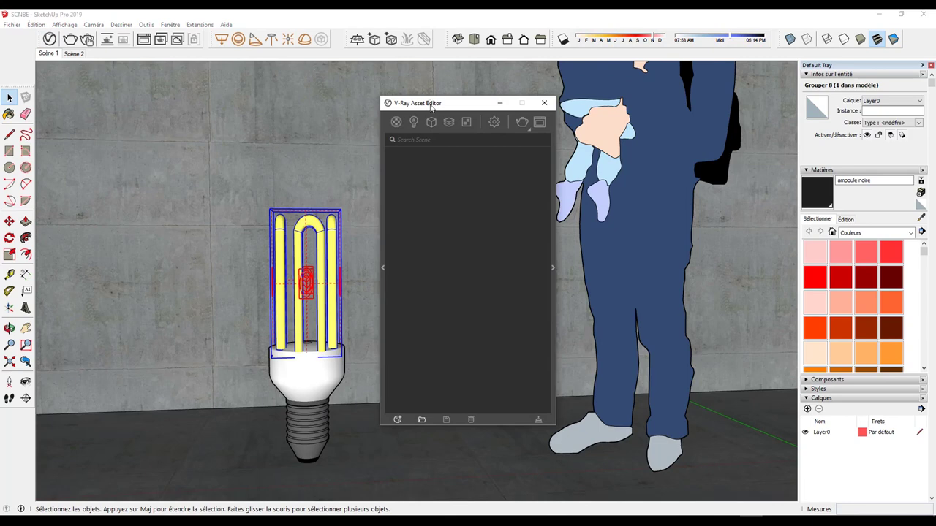
drag(431, 106, 118, 94)
click(104, 111)
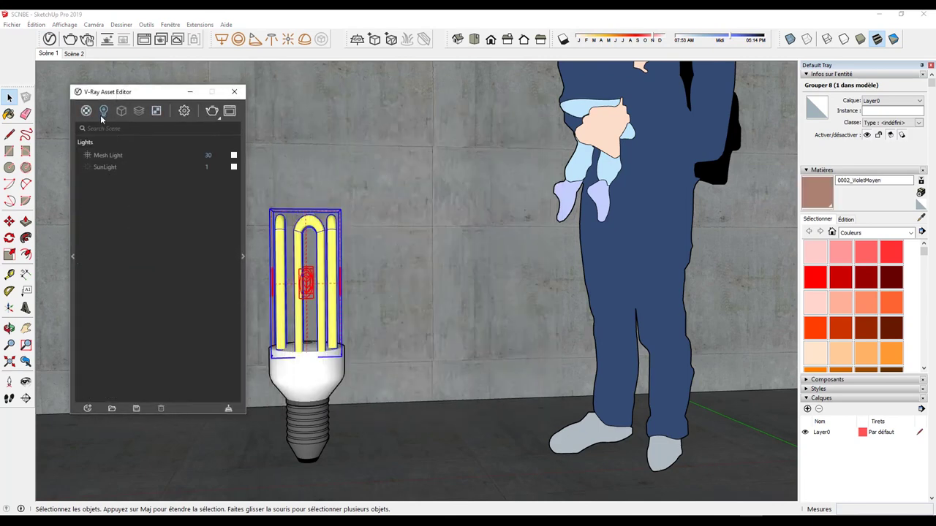
click(97, 156)
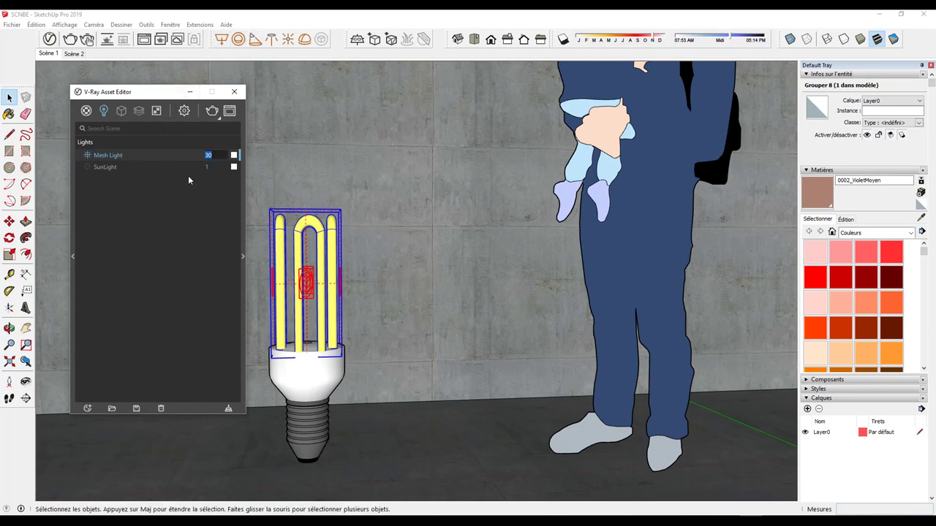
click(242, 239)
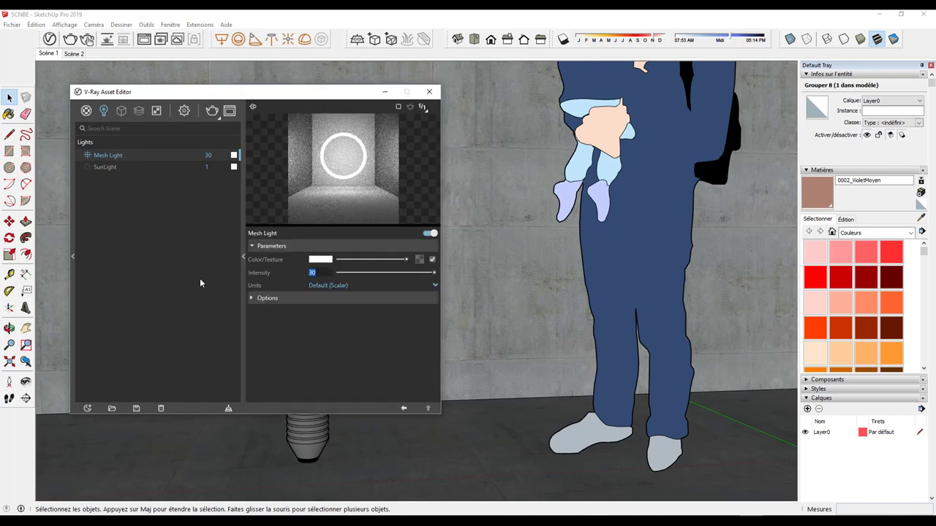
text(200)
key(Return)
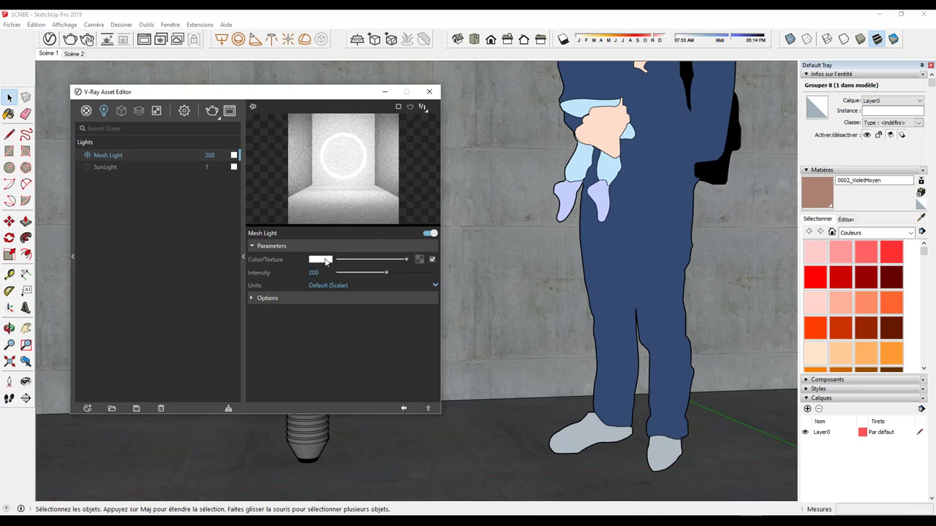
Step: Set the Mesh Light colour to a near-white pale cyan after trying red and yellow
click(326, 262)
click(438, 197)
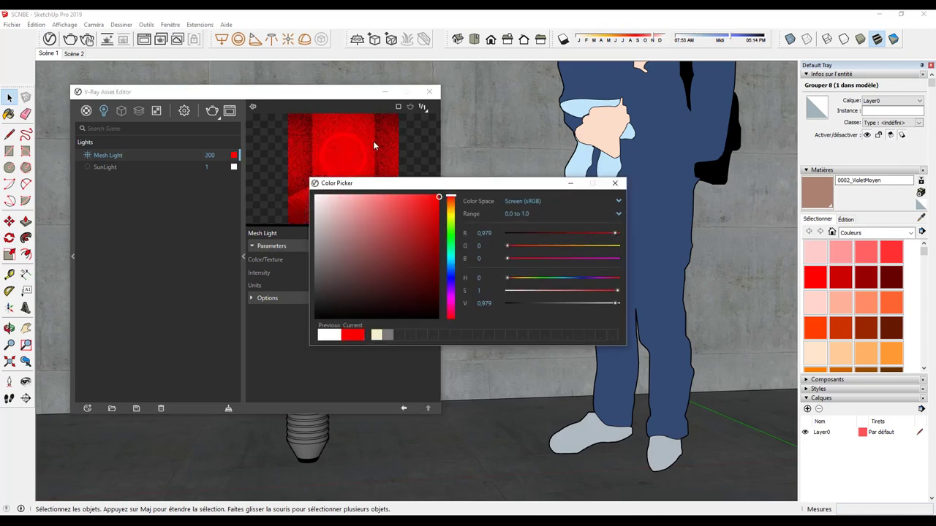
drag(456, 182, 674, 122)
click(669, 152)
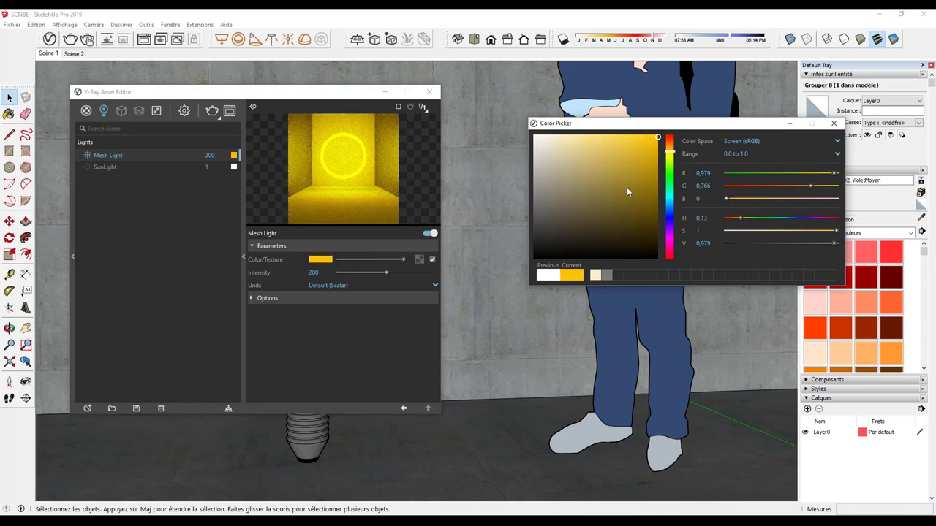
drag(627, 192, 460, 100)
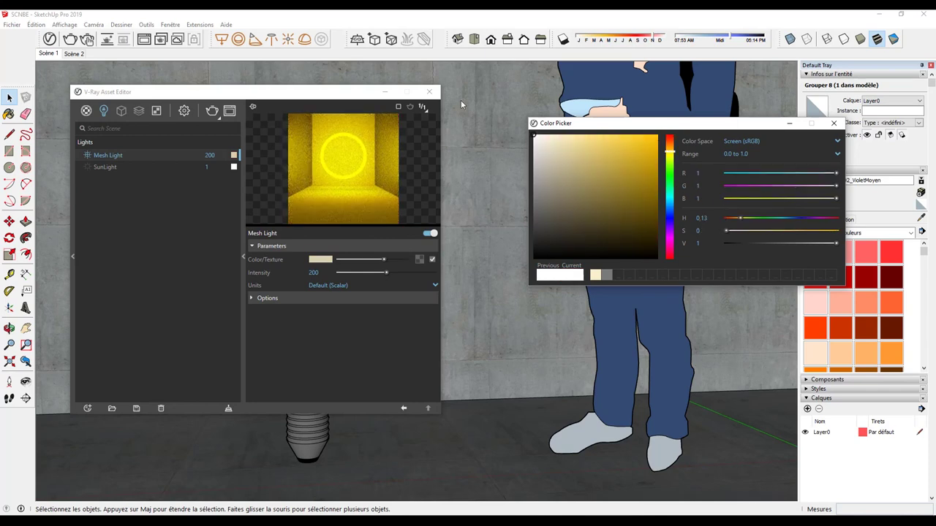
click(670, 198)
click(545, 140)
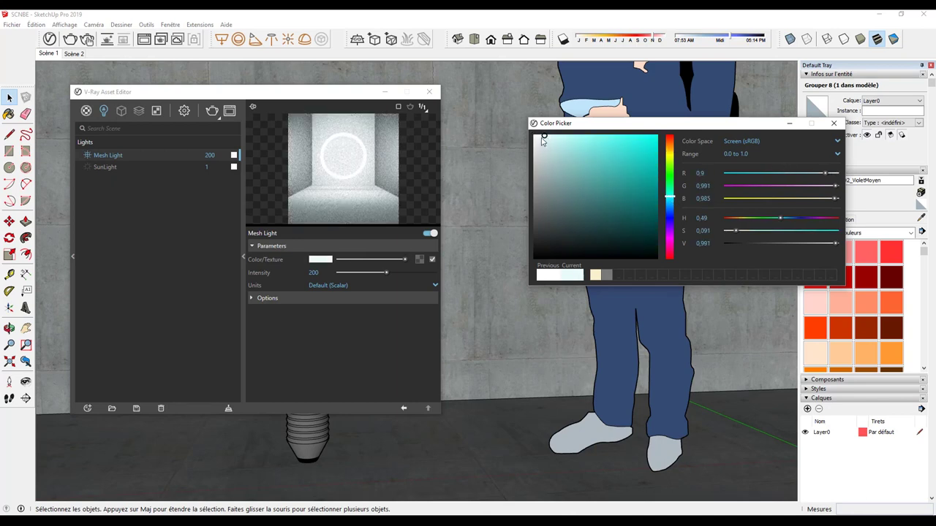
click(540, 135)
click(834, 123)
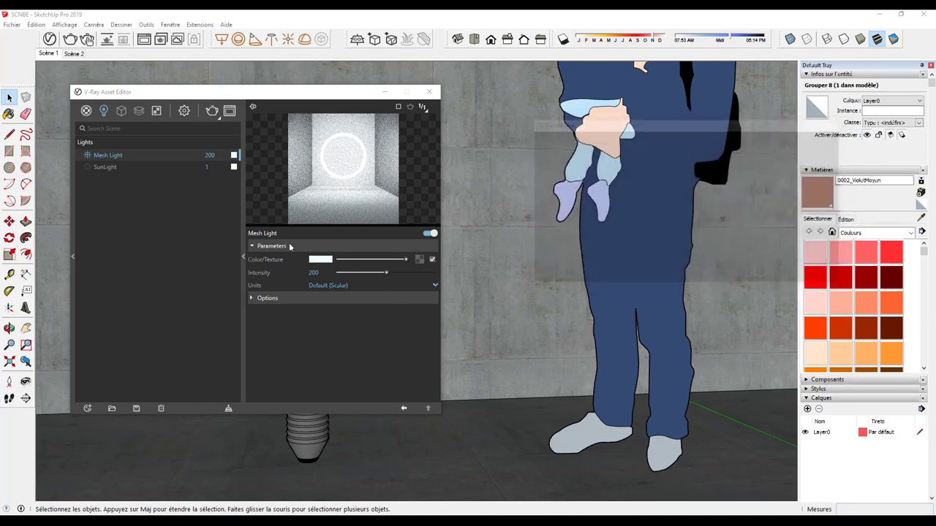
drag(313, 93, 526, 76)
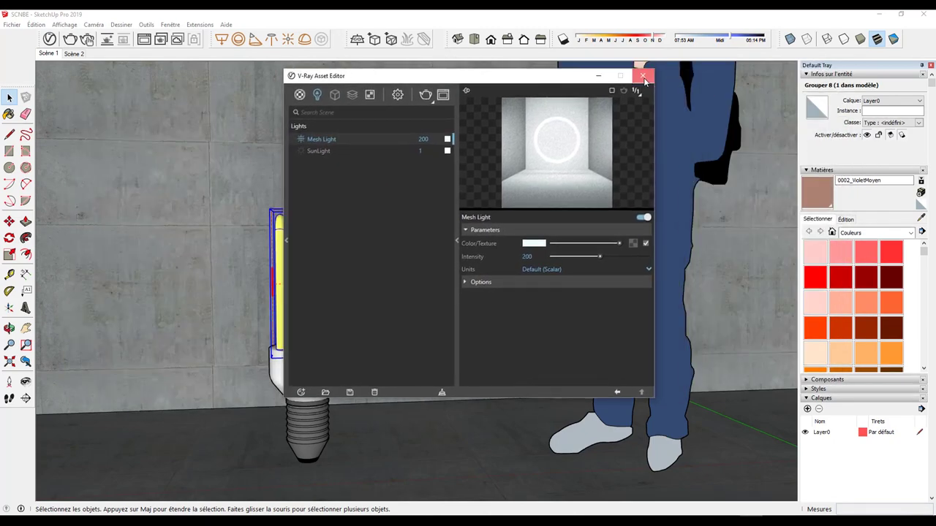
Step: Render the bulb scene with V-Ray and position the frame buffer so the glowing tubes are fully visible
click(642, 75)
click(70, 41)
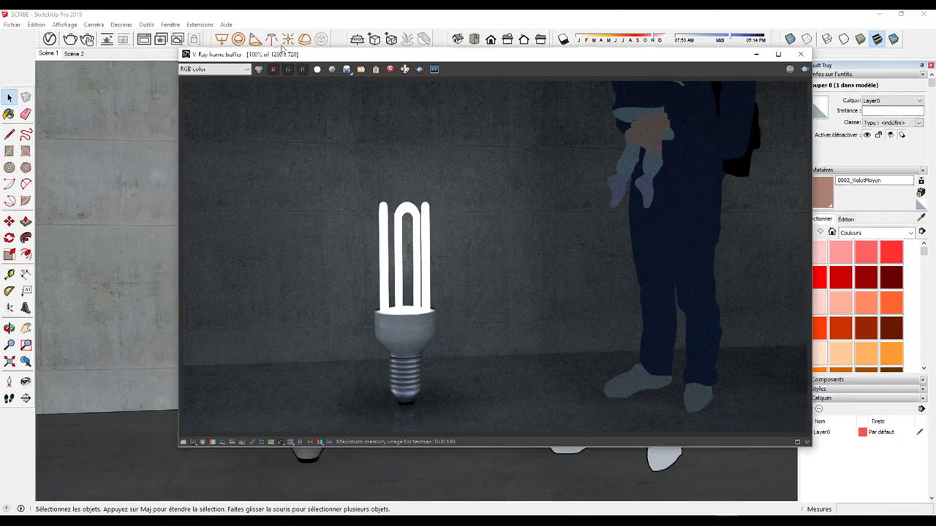
drag(268, 81, 263, 53)
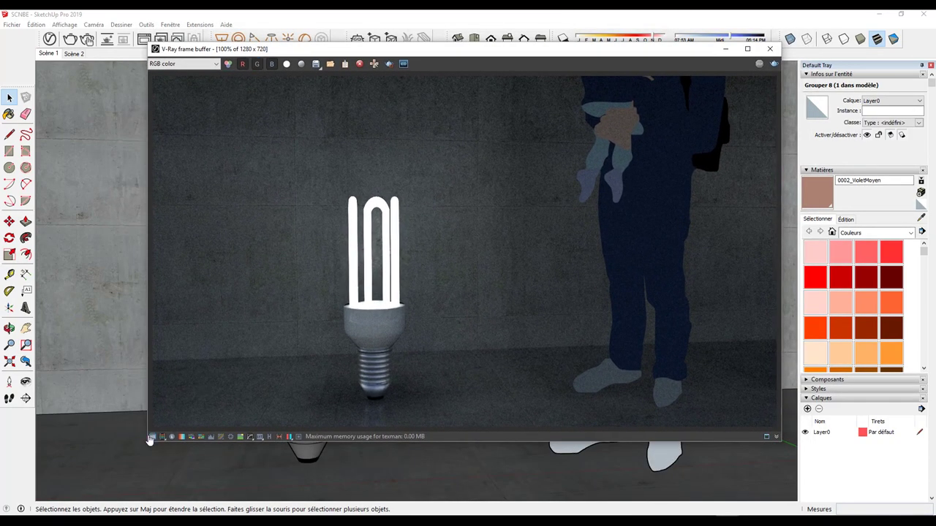
drag(272, 51, 260, 50)
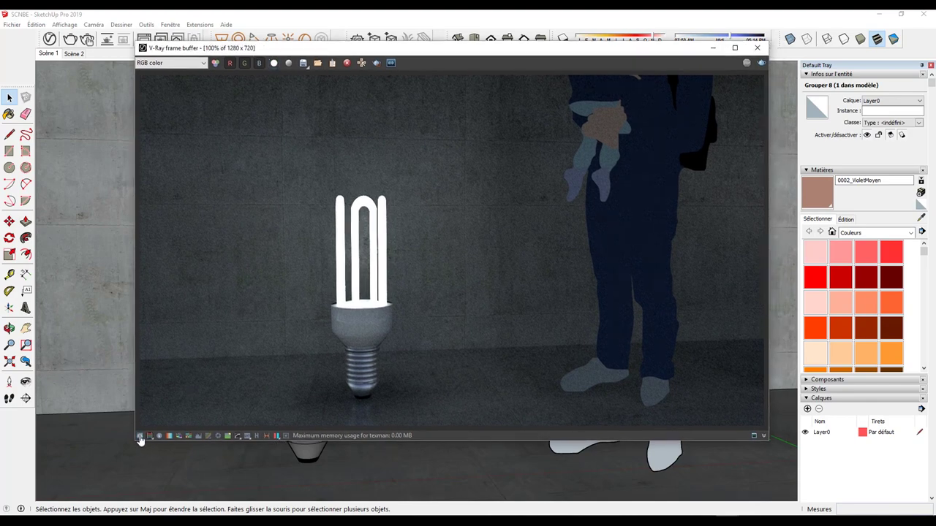
Step: Enable Bloom/Glare in Lens Effects and try a bloom intensity of 2 on the effectsResult channel
click(286, 435)
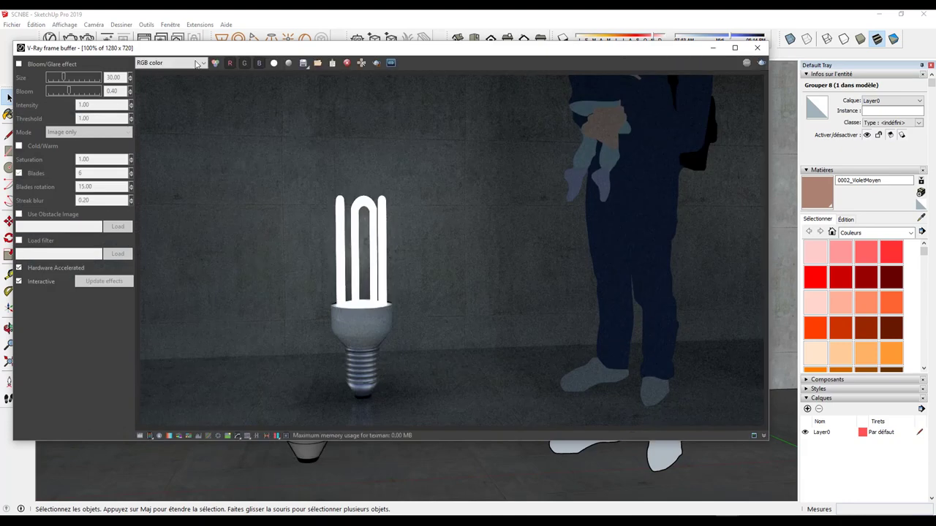
drag(57, 49, 87, 49)
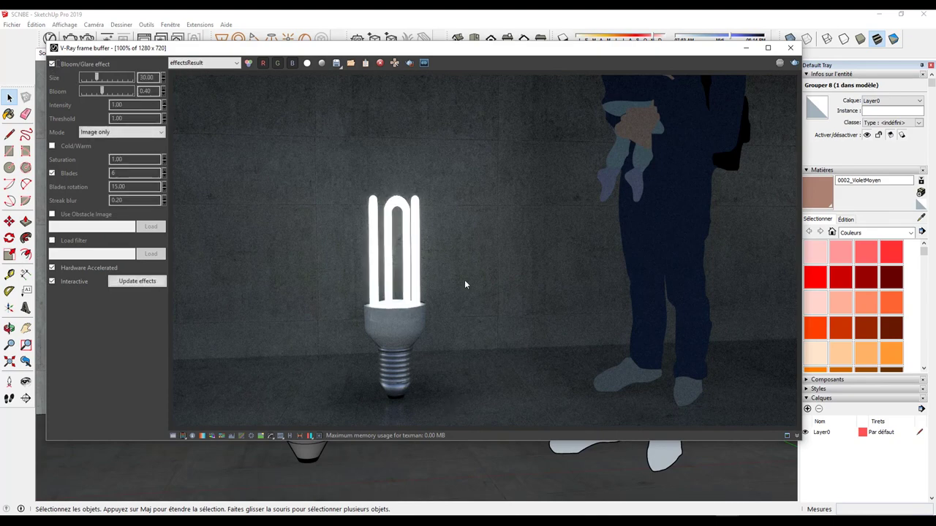
click(195, 63)
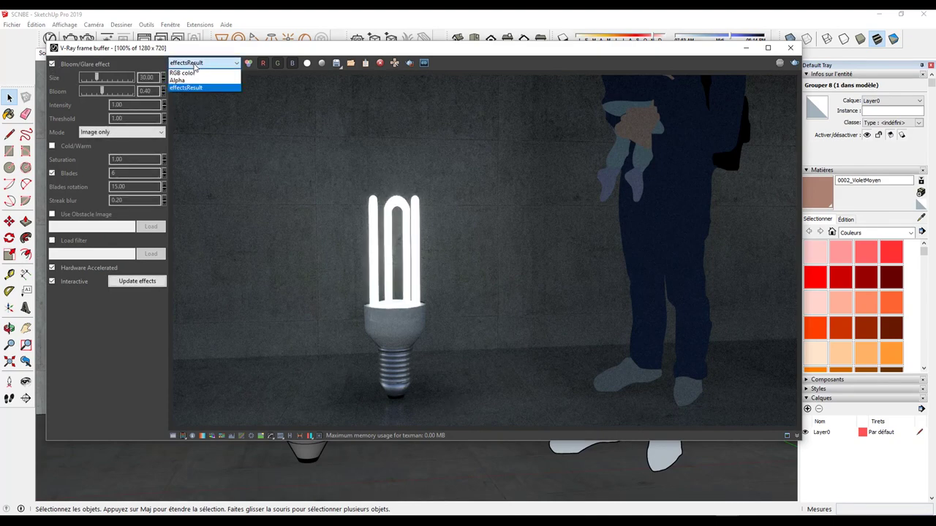
click(195, 66)
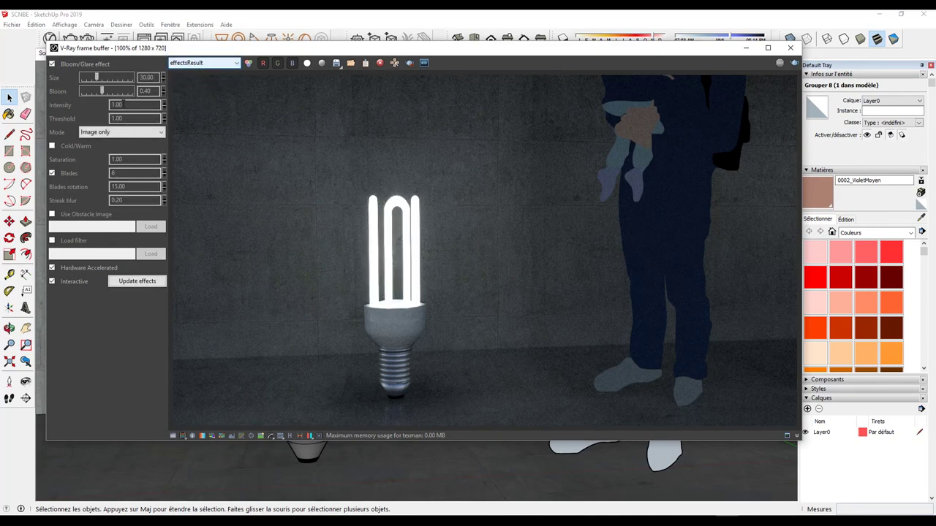
drag(126, 105, 78, 109)
text(2)
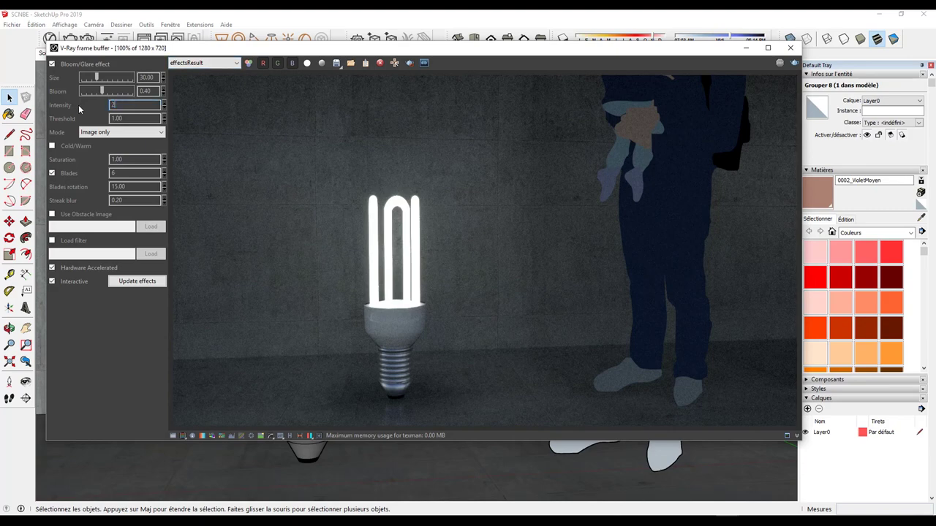
key(Return)
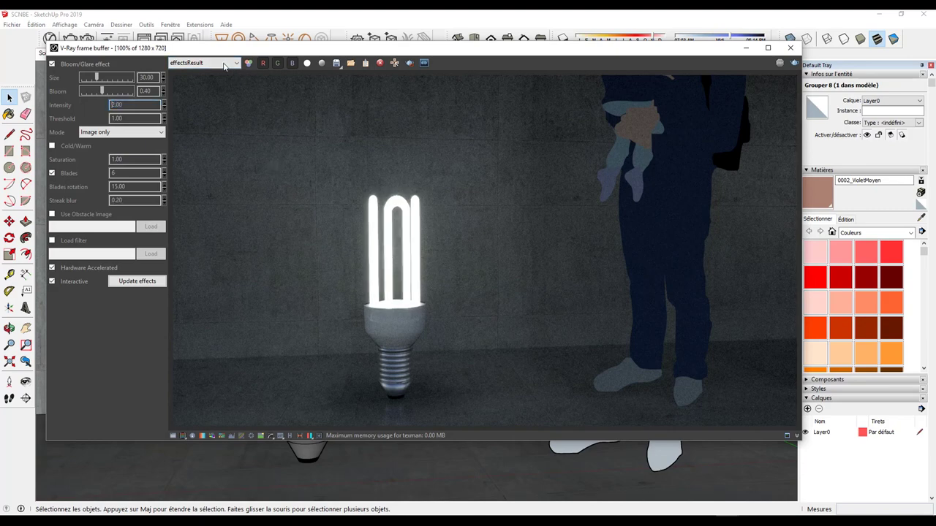
Step: Compare the plain RGB color render against the bloom effectsResult channel
click(200, 65)
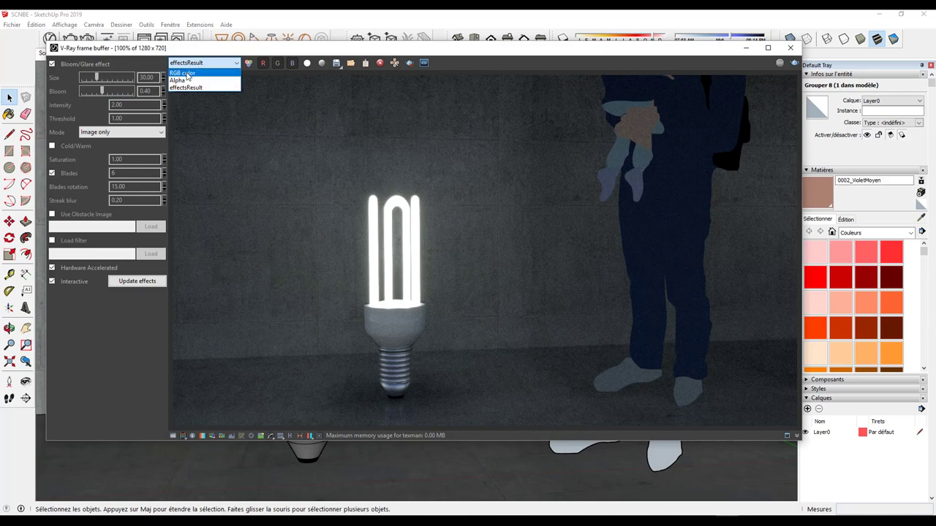
click(194, 74)
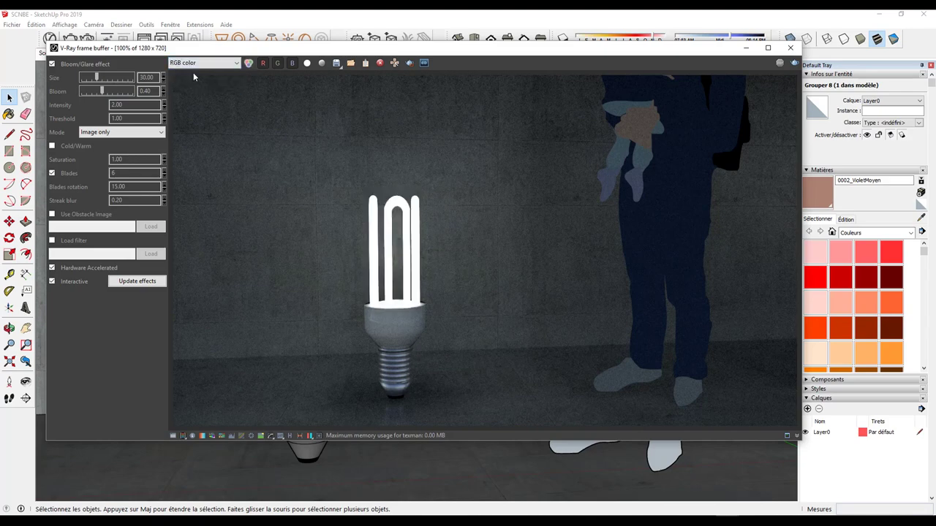
click(194, 64)
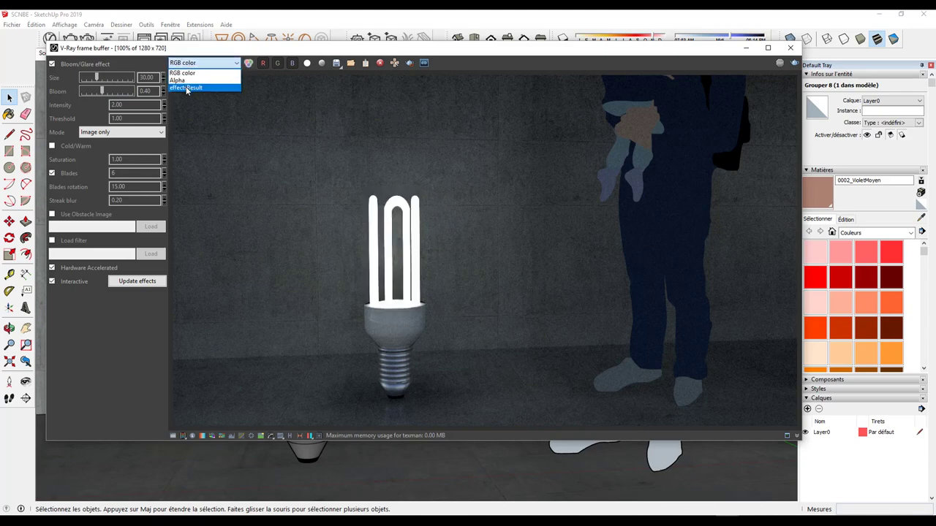
click(195, 89)
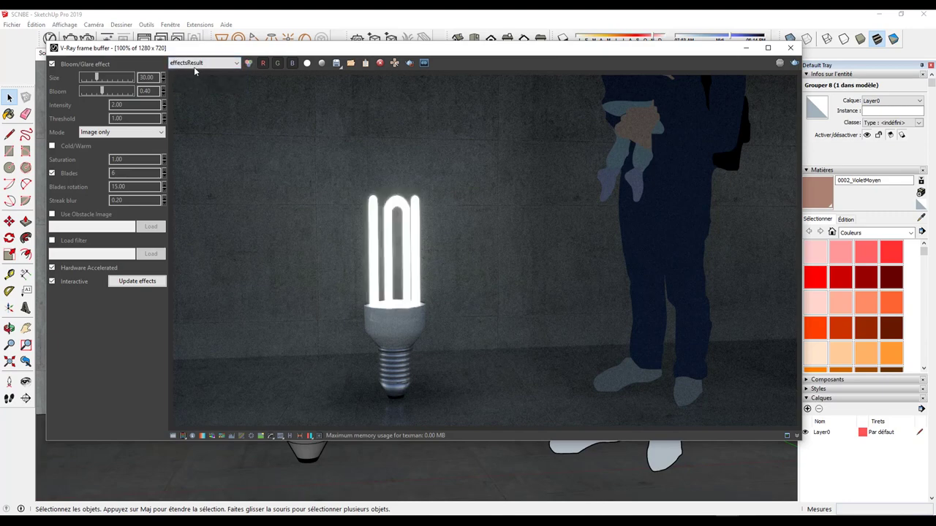
click(193, 64)
click(187, 73)
click(194, 64)
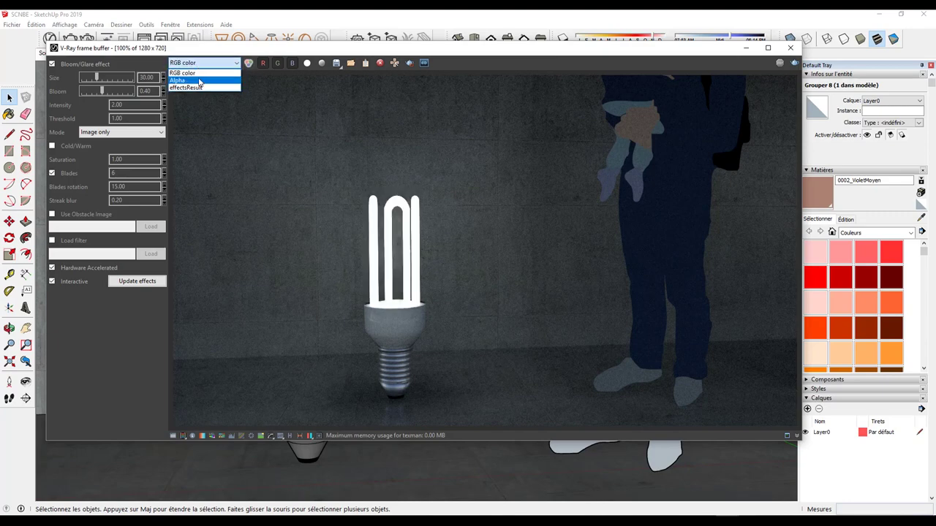
click(202, 87)
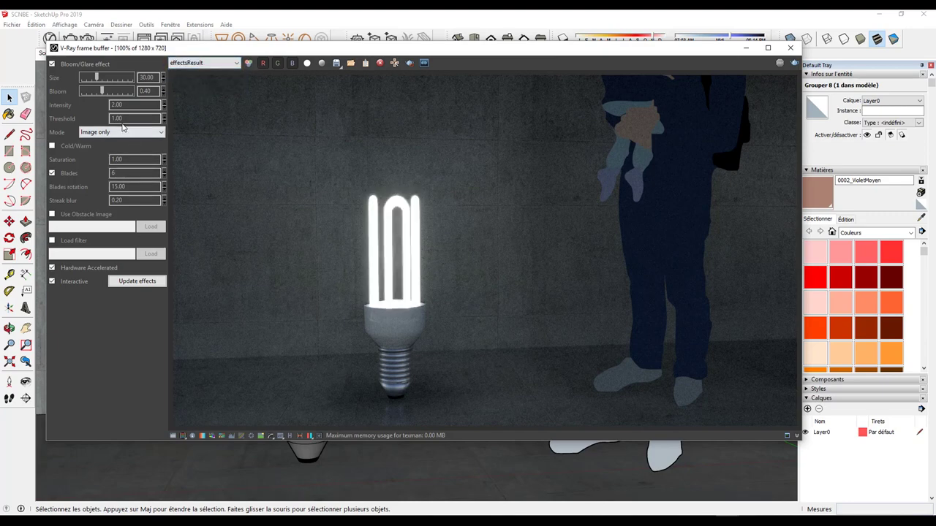
Step: Raise the bloom intensity to 5 and set the threshold to 0.2
key(shift+Tab)
text(5)
key(Return)
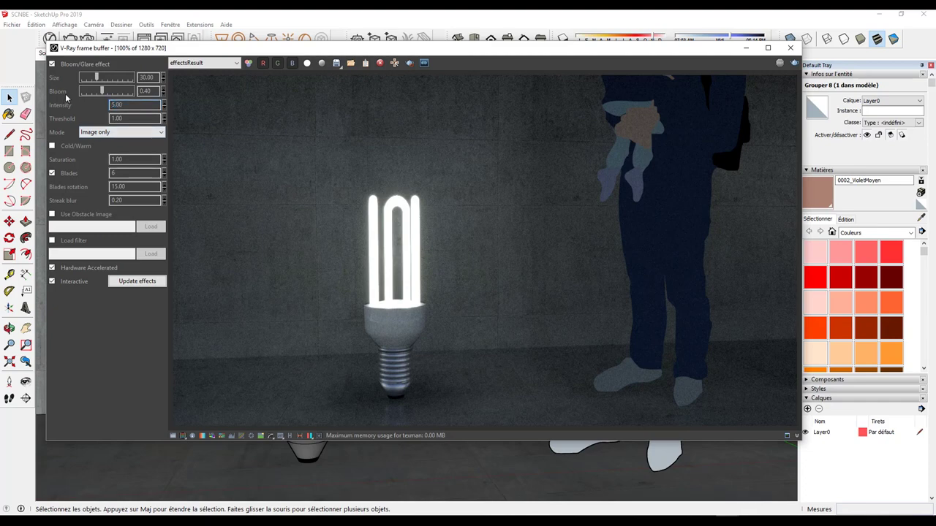
key(Tab)
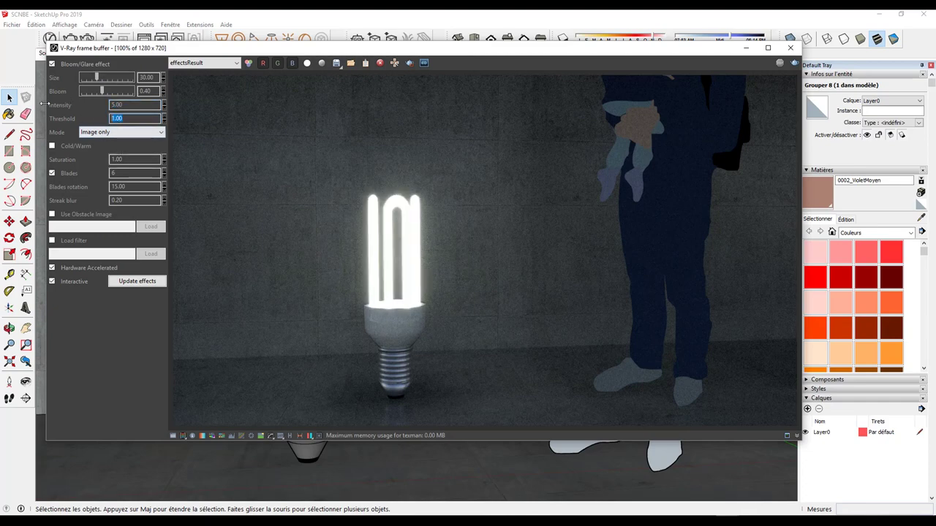
text(2)
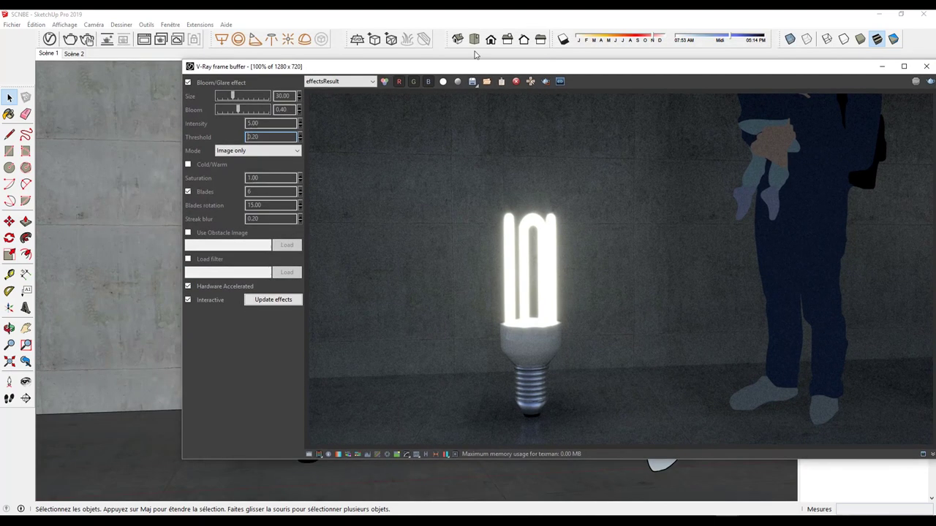
Step: Toggle the Mesh Light's Invisible option on and off, leaving the light visible in renders
drag(439, 50, 407, 57)
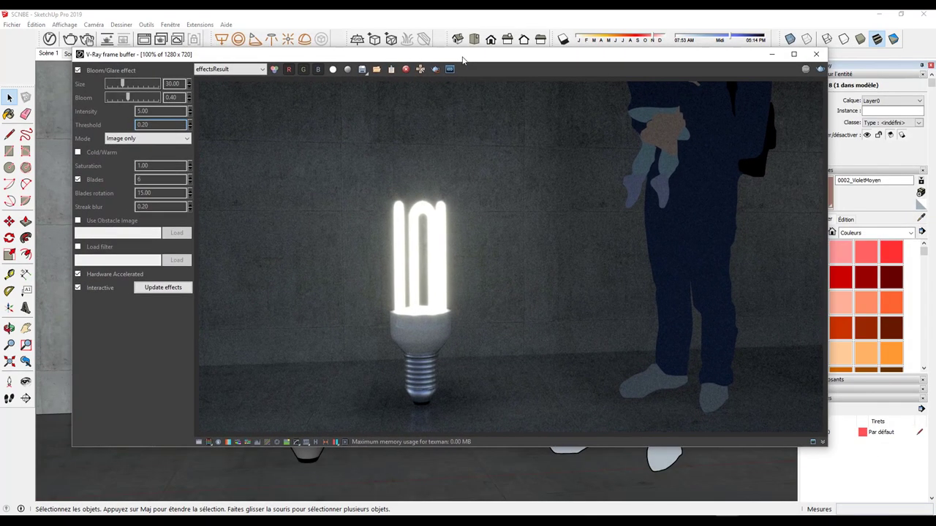
drag(465, 64, 346, 154)
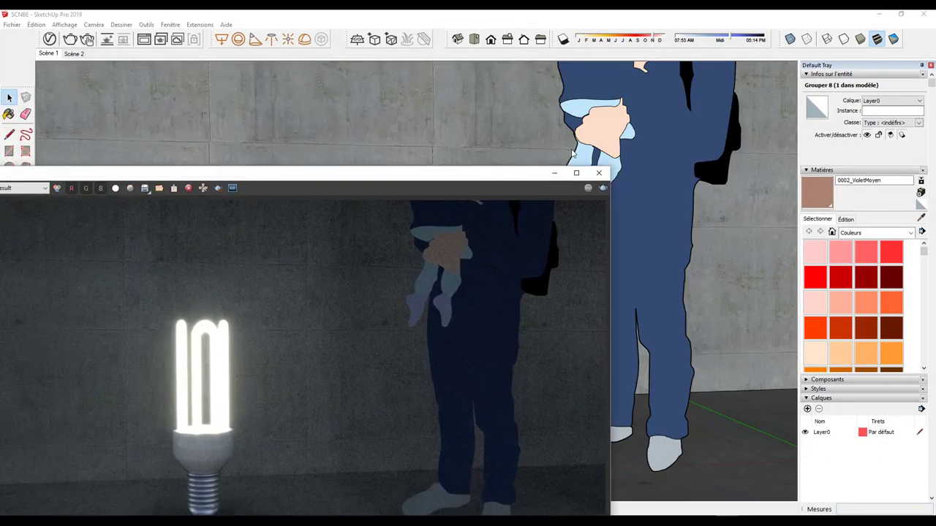
click(49, 39)
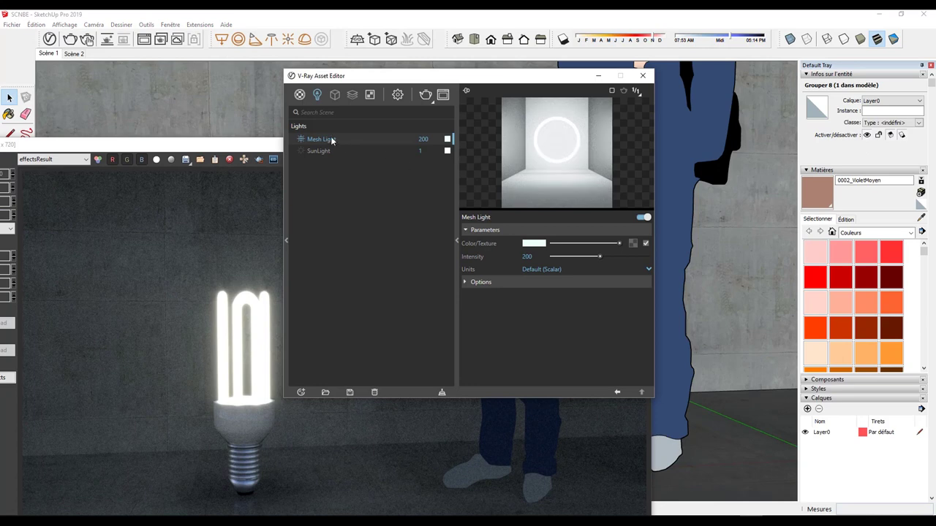
click(467, 281)
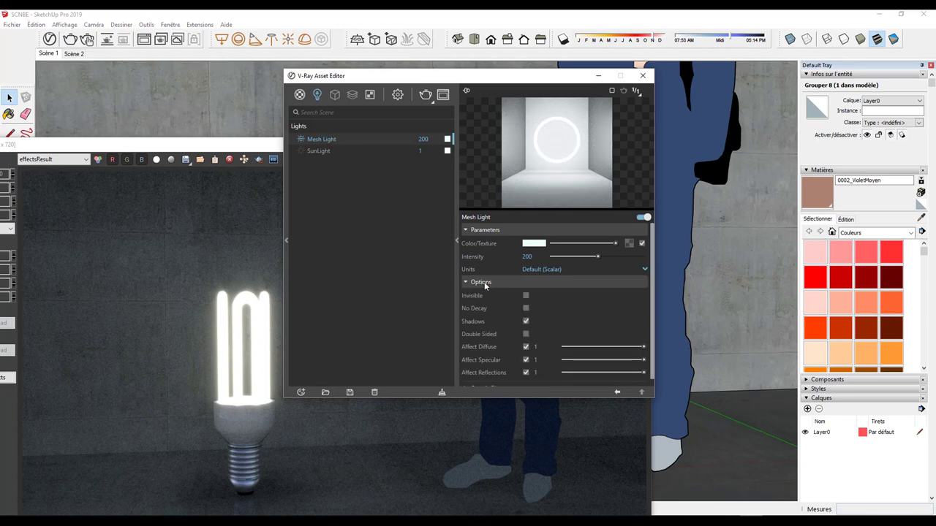
click(525, 296)
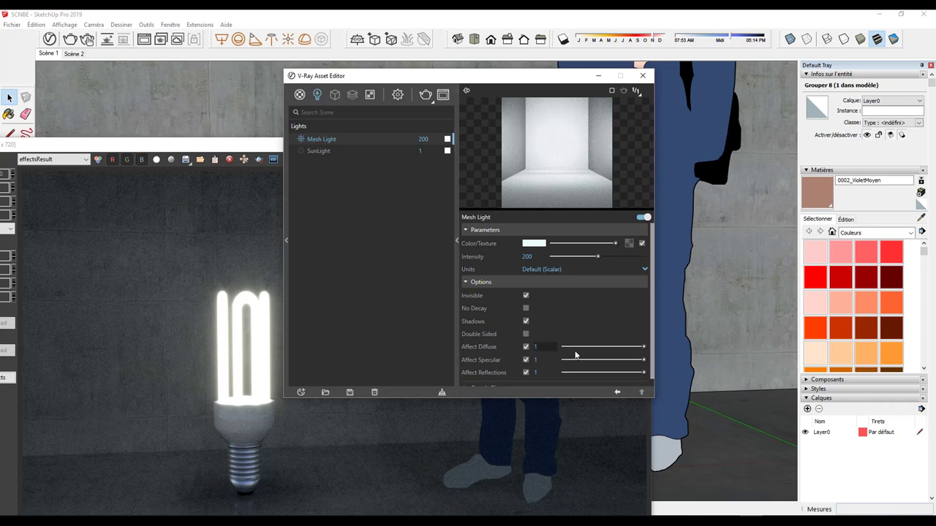
click(526, 296)
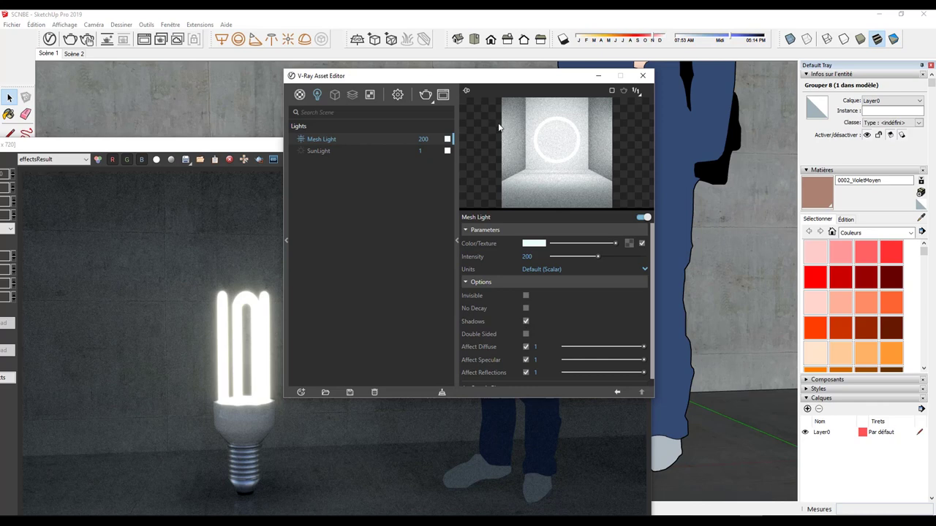
Step: Close the V-Ray Asset Editor and frame buffer to return to the Scène 1 model
drag(410, 75, 625, 71)
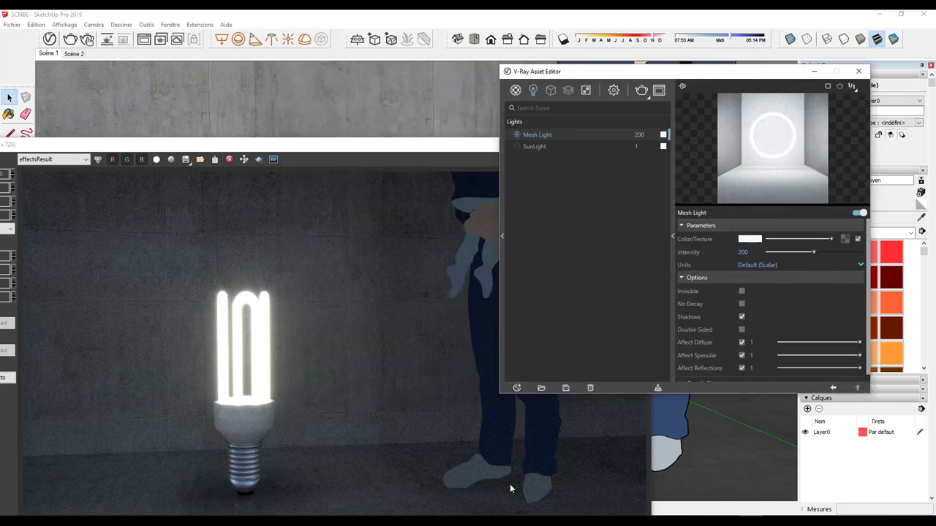
drag(629, 71, 465, 65)
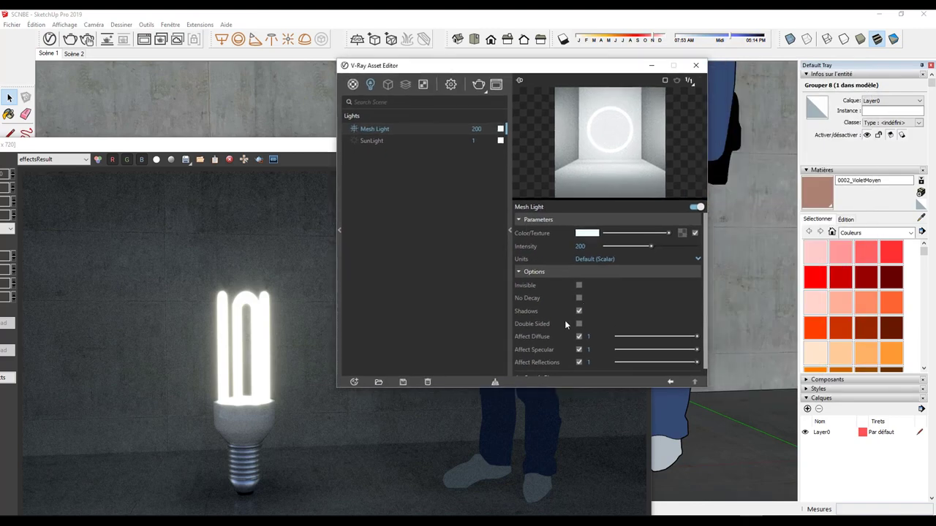
click(578, 324)
click(695, 65)
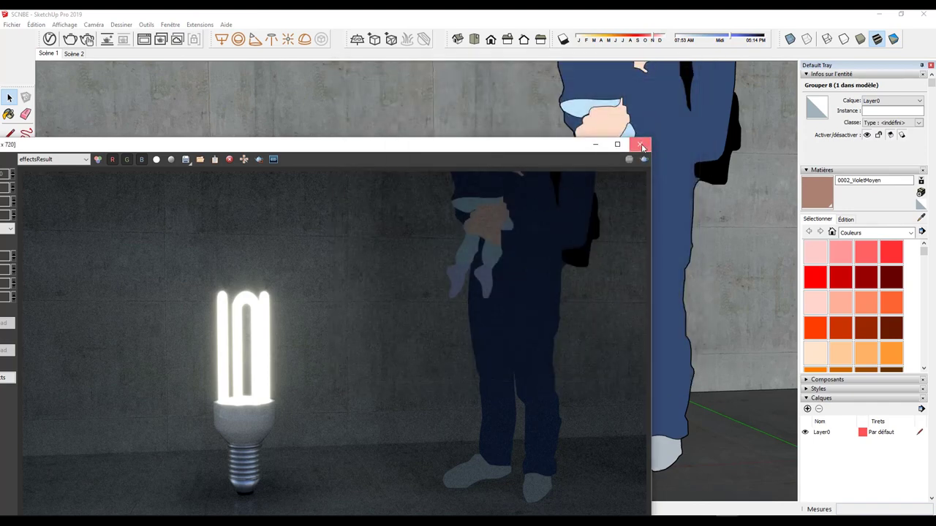
click(641, 145)
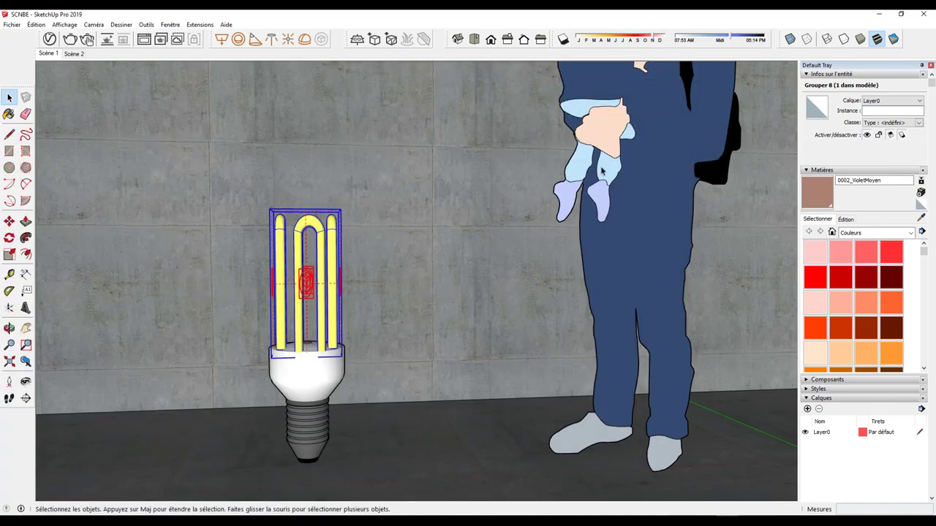
Step: Delete the Mesh Light from the V-Ray lights list, leaving only the SunLight
double_click(309, 285)
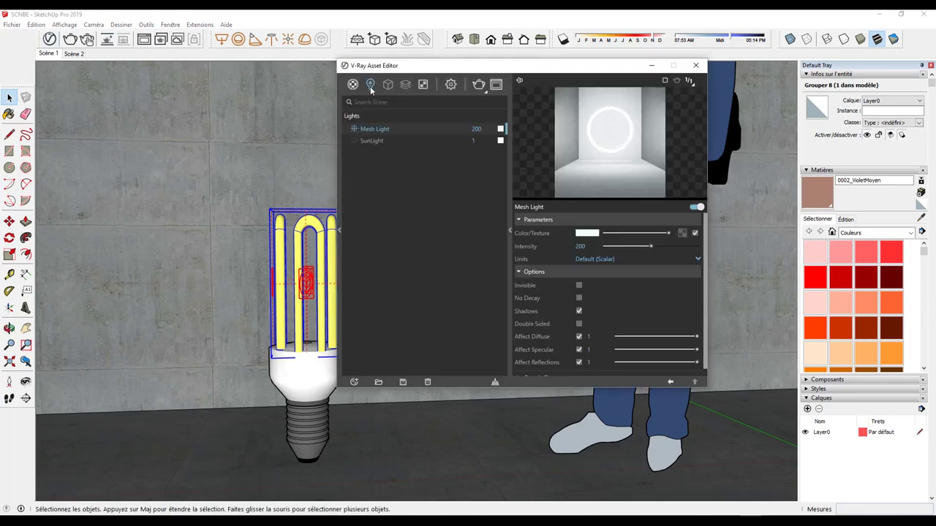
right_click(368, 130)
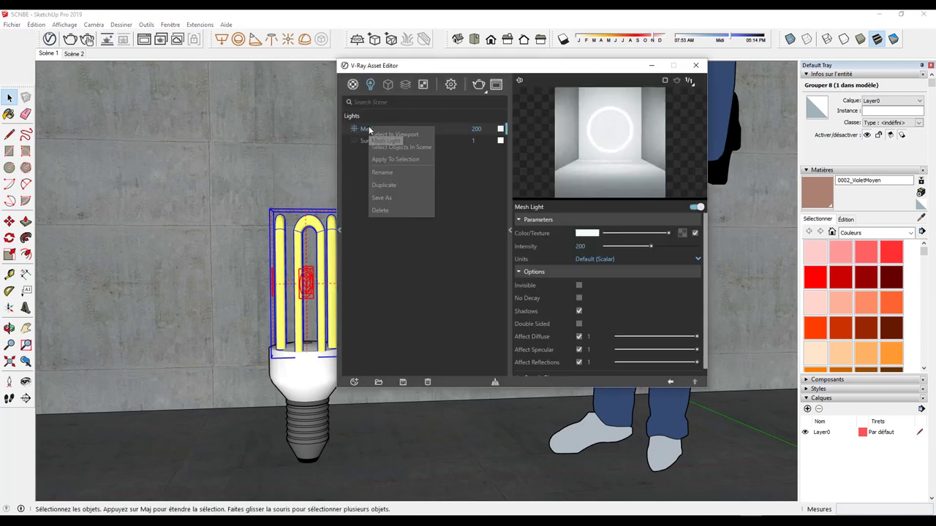
click(386, 211)
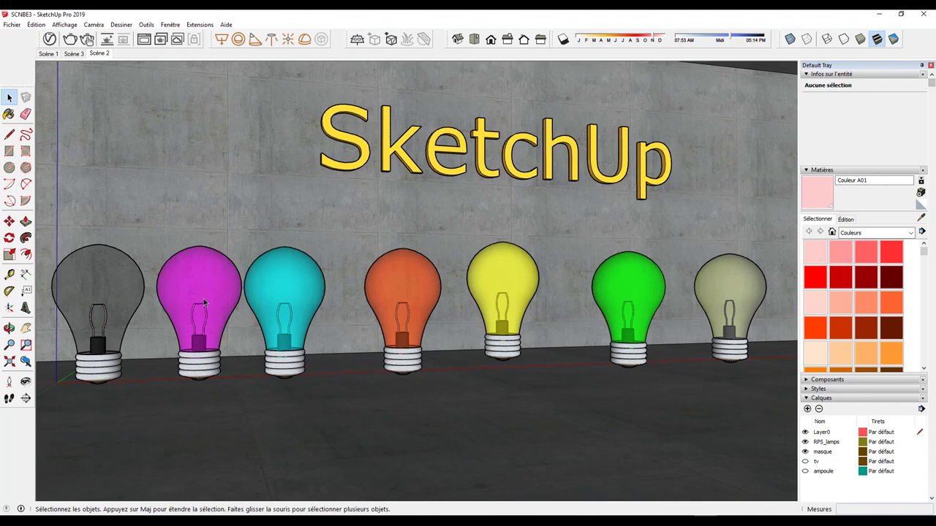
scroll(205, 304, up, 2)
scroll(242, 302, down, 2)
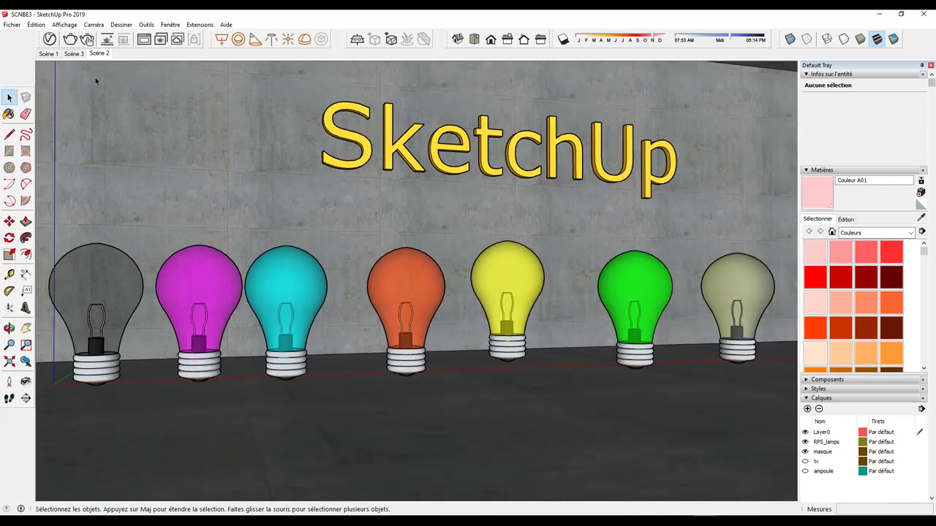
click(75, 54)
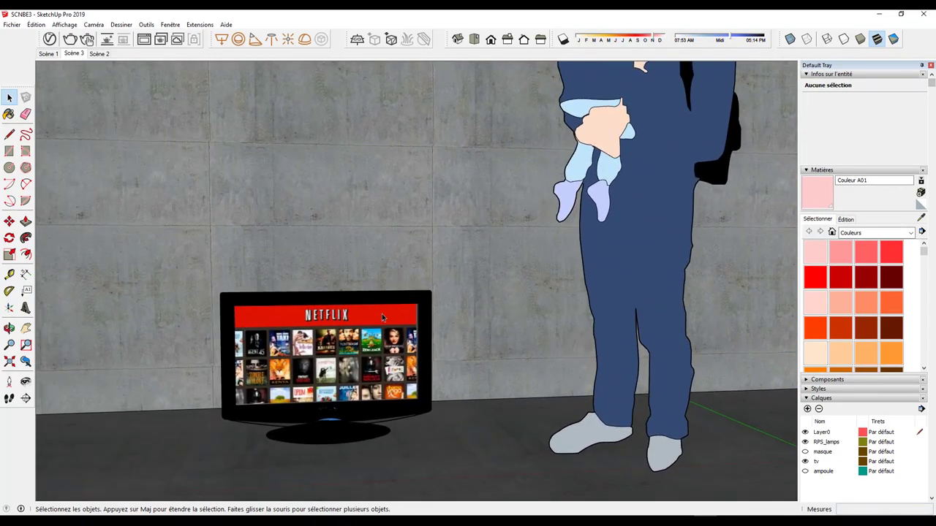
click(96, 54)
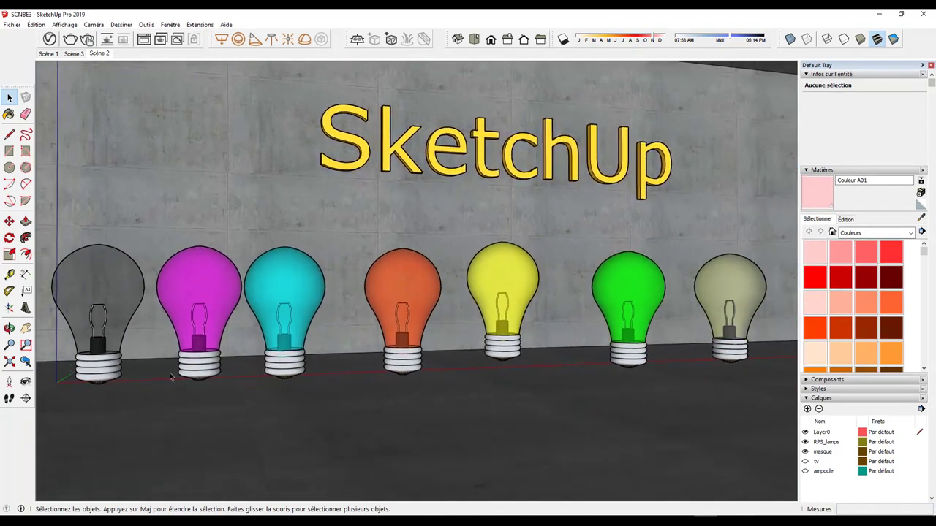
scroll(187, 311, up, 1)
scroll(187, 310, up, 4)
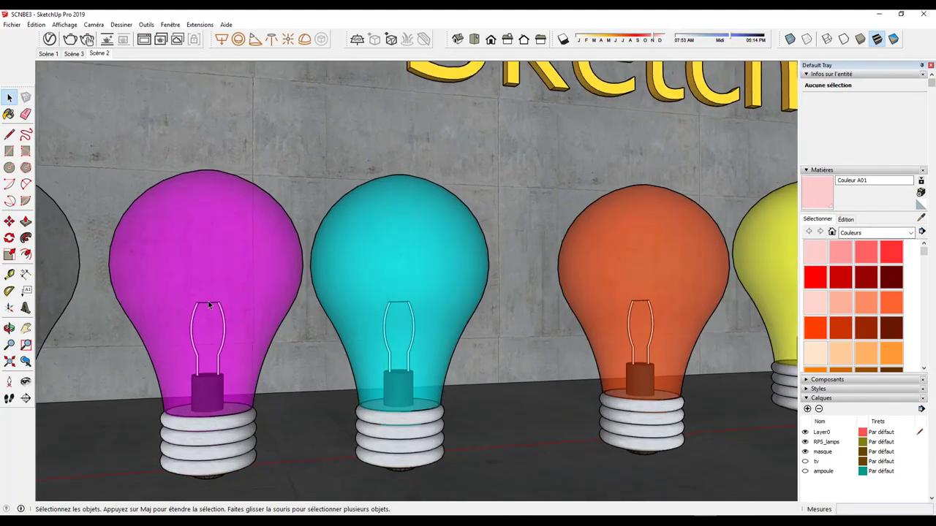
scroll(208, 301, up, 2)
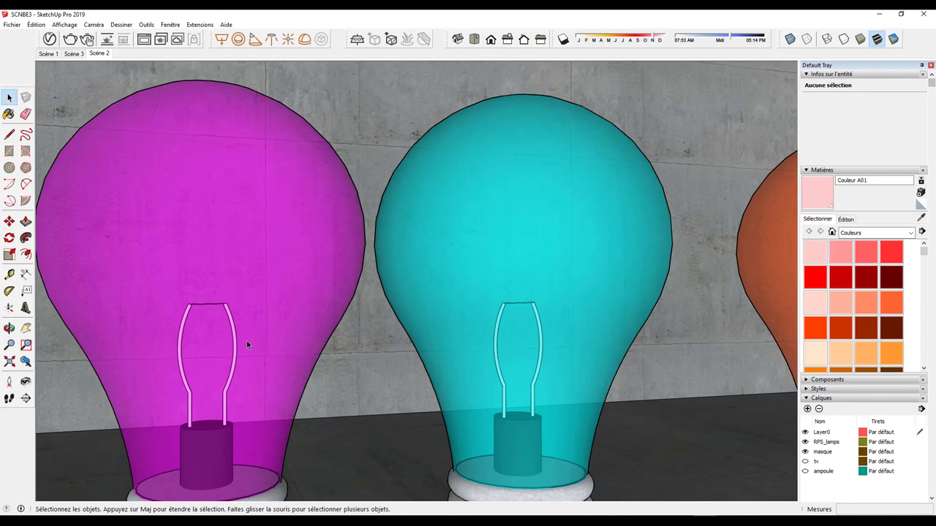
scroll(246, 341, up, 3)
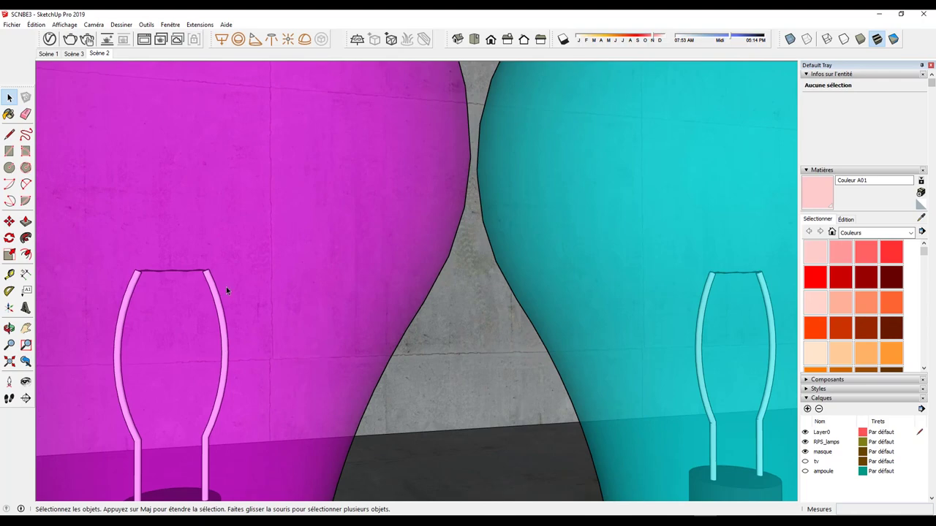
scroll(264, 250, down, 2)
scroll(265, 251, down, 2)
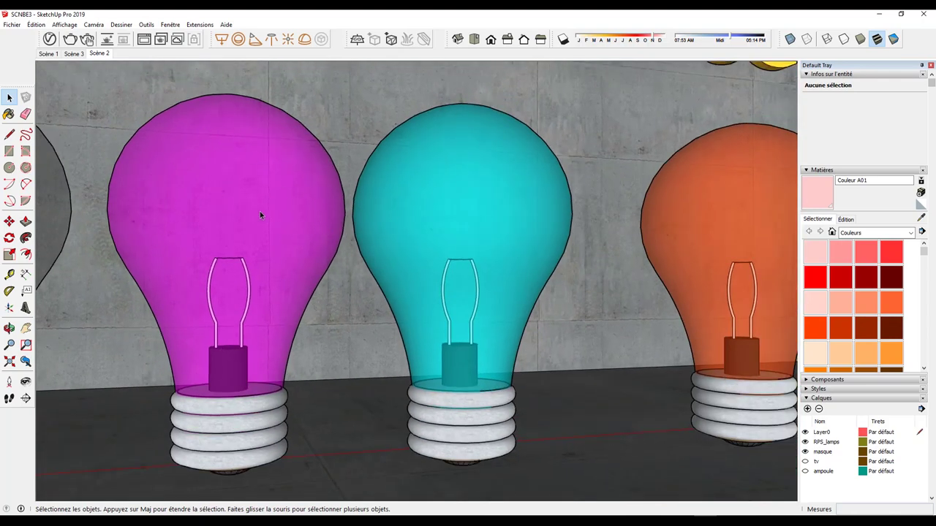
scroll(259, 211, down, 3)
scroll(259, 211, down, 2)
key(w)
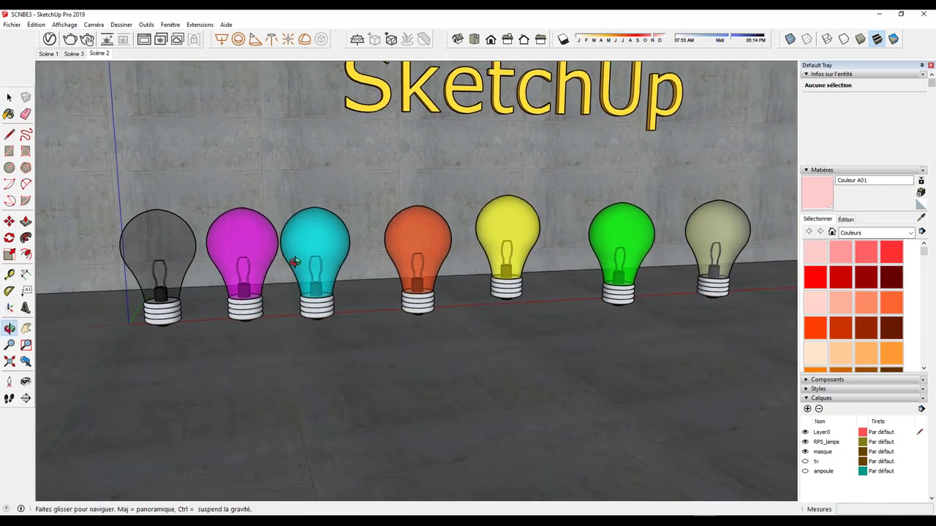
key(space)
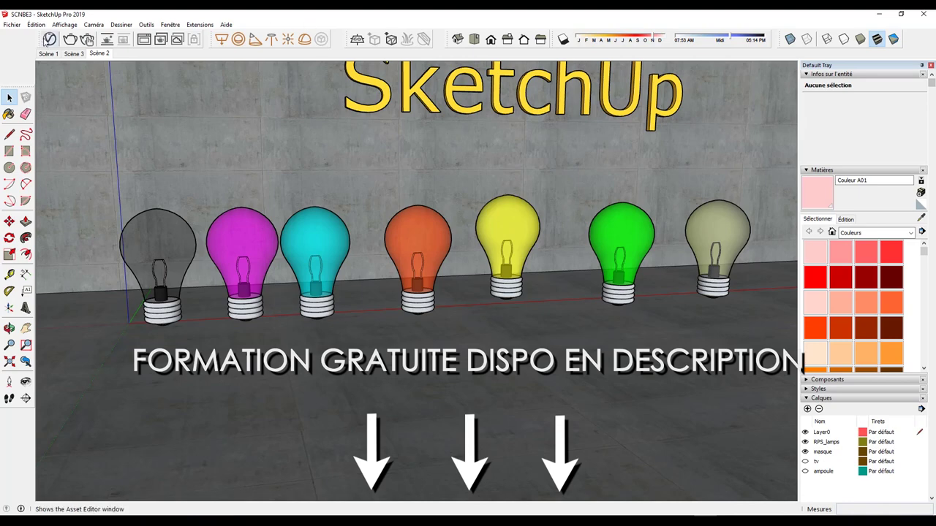
click(50, 39)
drag(235, 111, 423, 87)
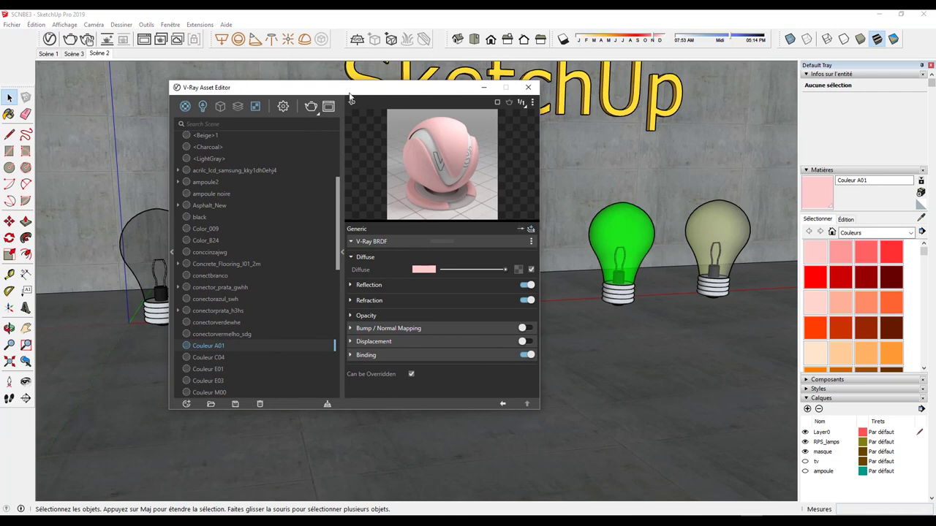
drag(351, 94, 291, 97)
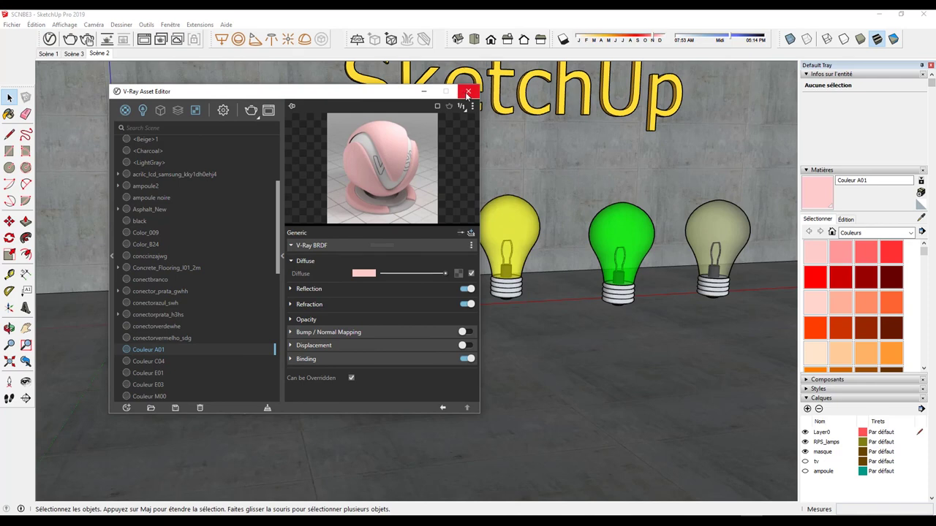
click(467, 93)
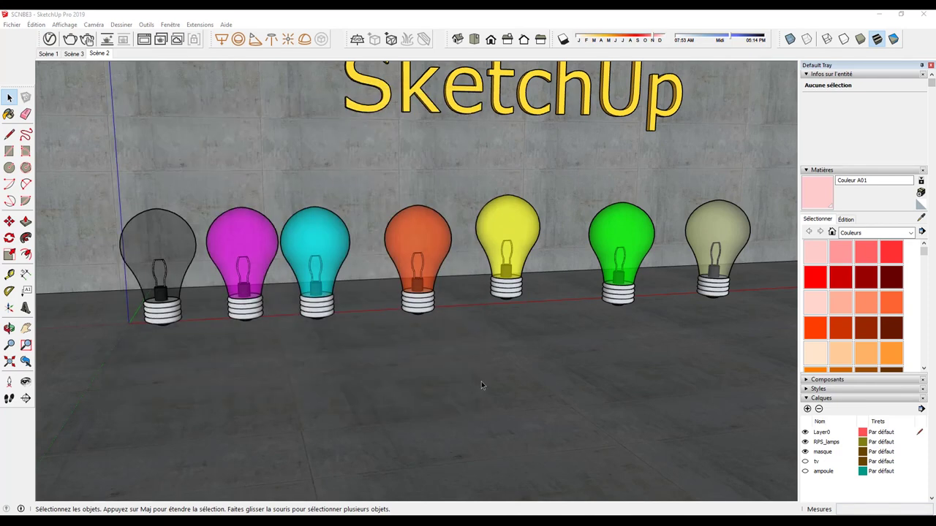
middle_drag(628, 357, 512, 384)
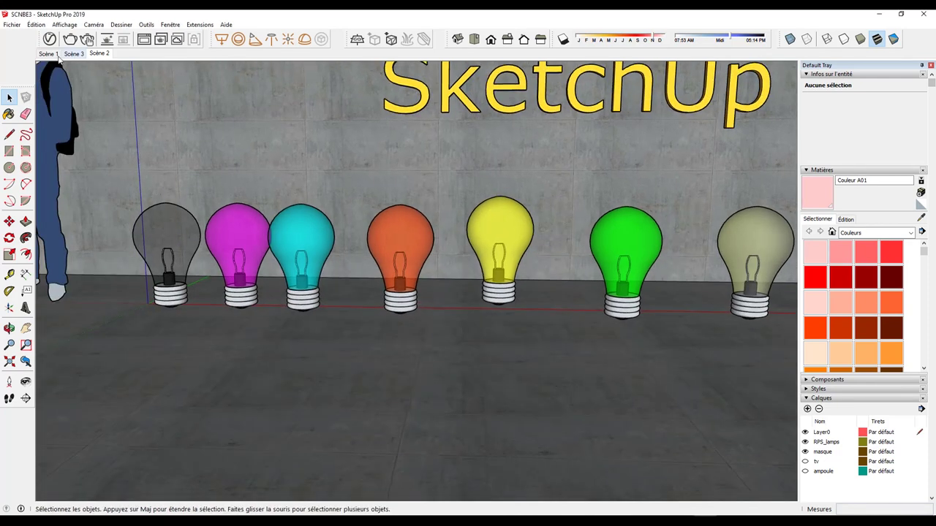
click(95, 54)
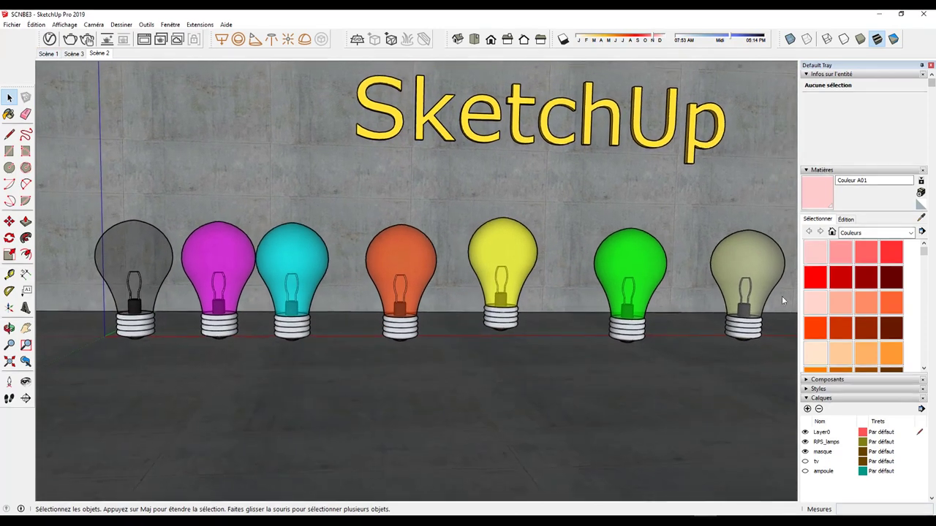
Step: Sample the bulb filament's material, Couleur A01, from the model
click(920, 218)
scroll(102, 301, up, 2)
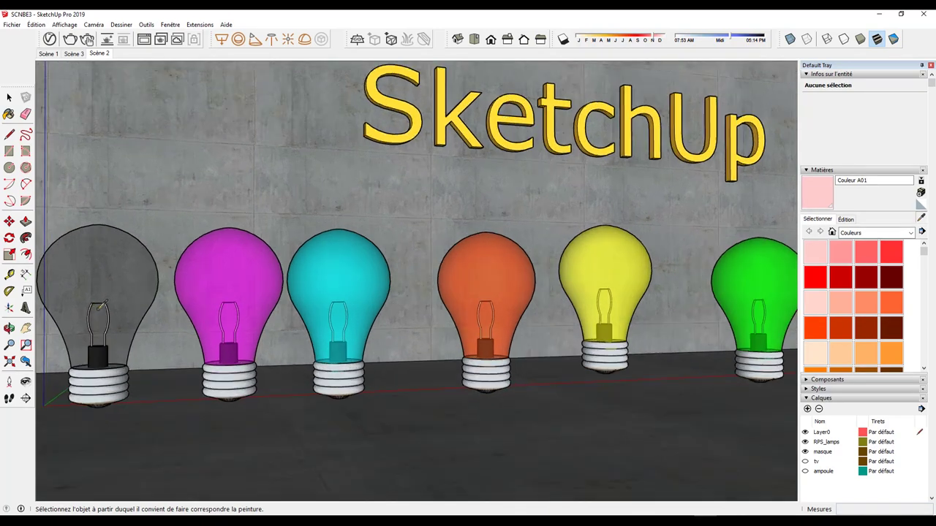
scroll(107, 310, up, 3)
scroll(109, 310, up, 3)
scroll(117, 300, up, 2)
scroll(128, 292, up, 1)
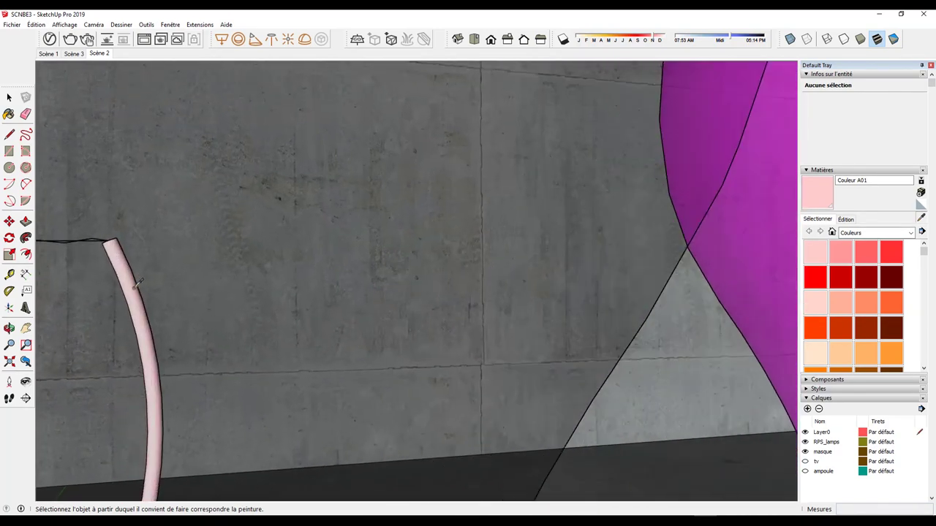
scroll(136, 285, up, 1)
scroll(134, 280, up, 1)
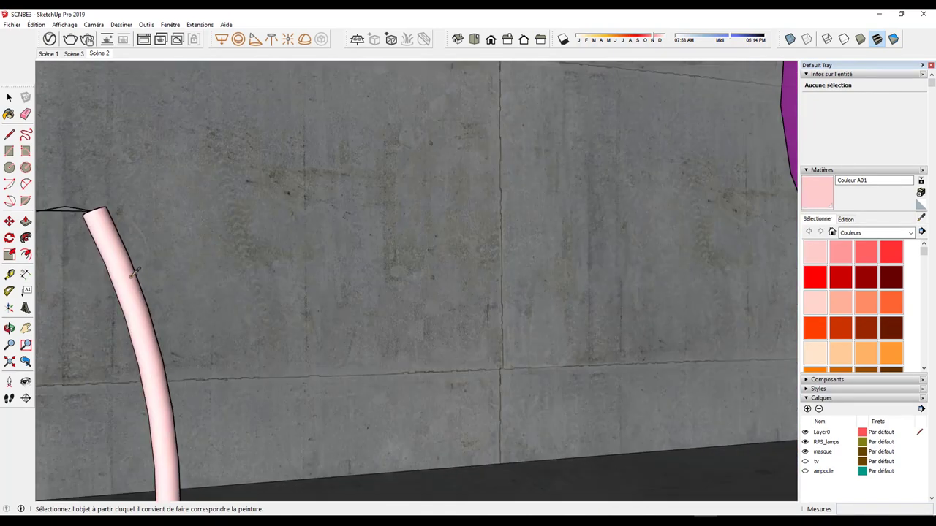
click(131, 272)
Step: Add an Emissive layer to Couleur A01 with intensity 150
click(49, 39)
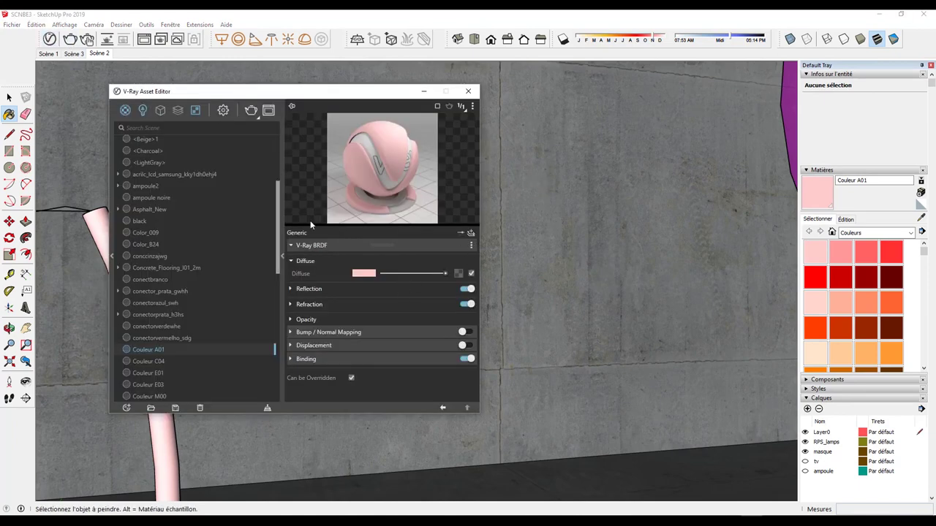
click(290, 261)
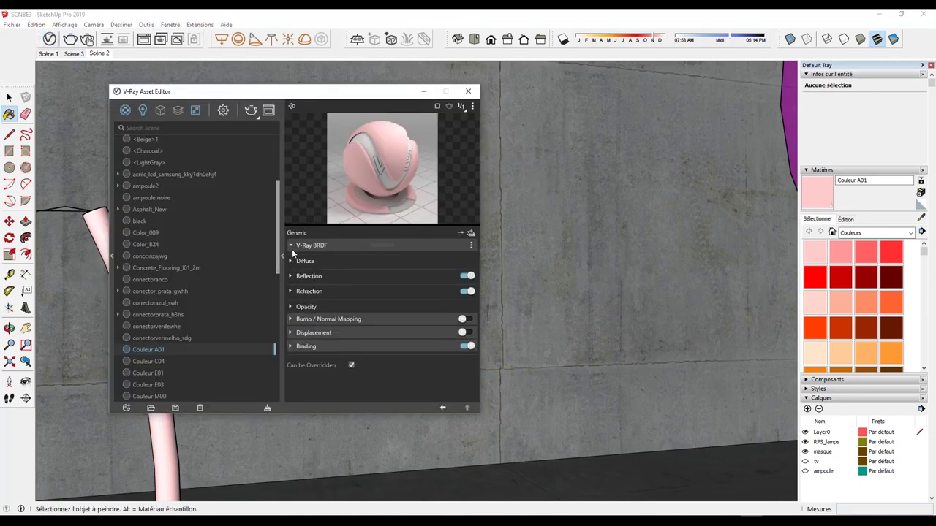
click(291, 246)
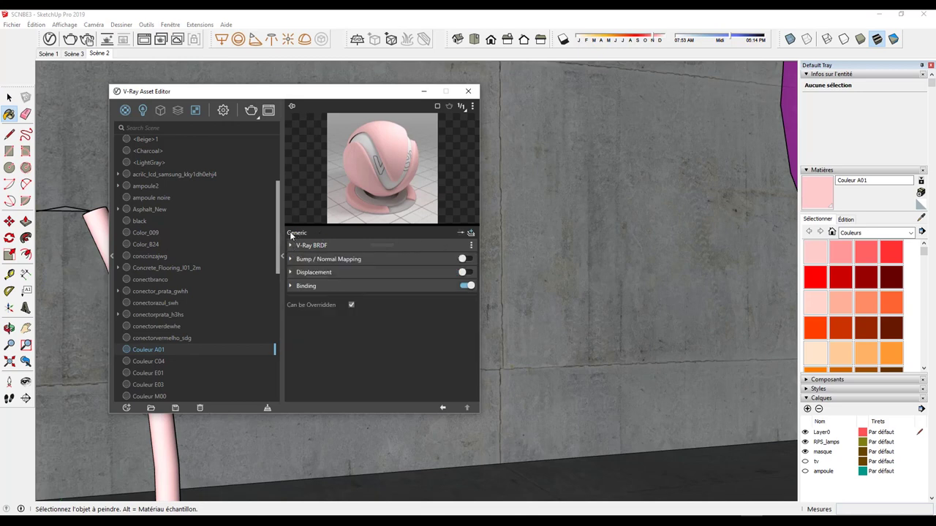
click(472, 234)
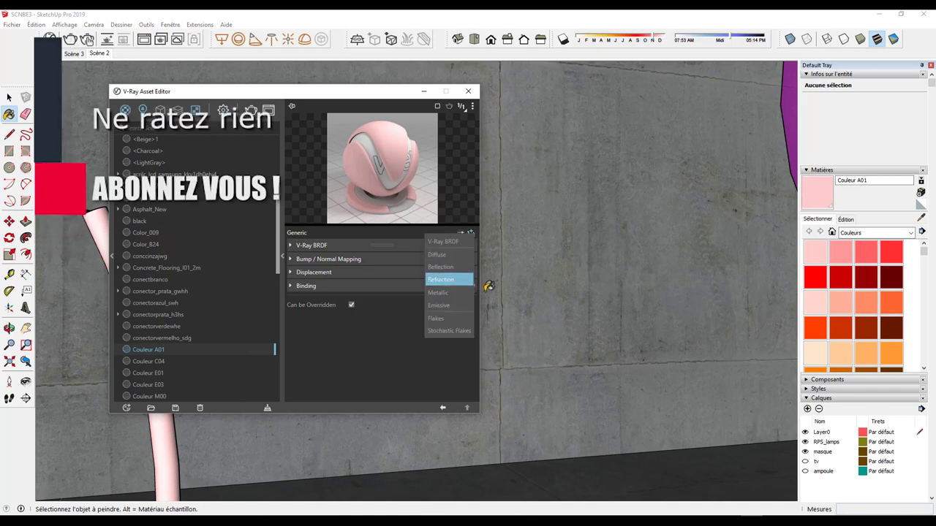
click(438, 306)
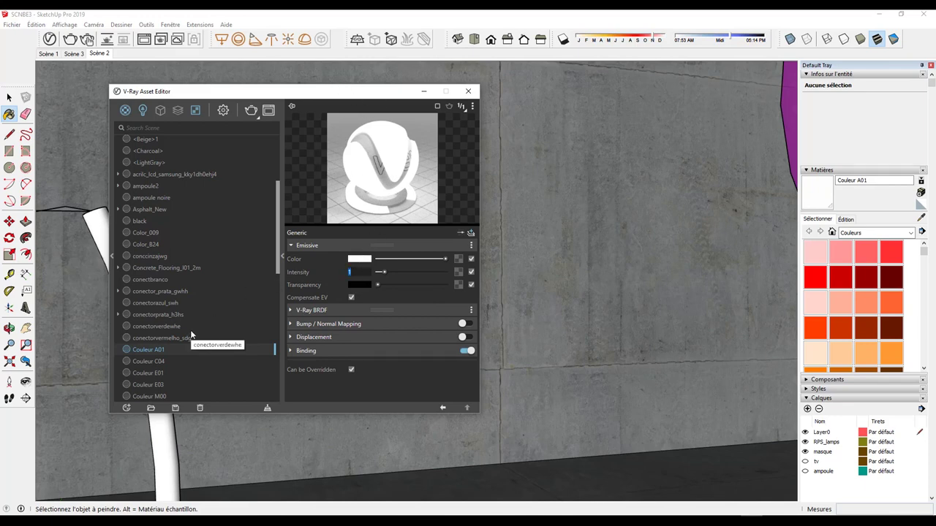
drag(505, 92, 784, 97)
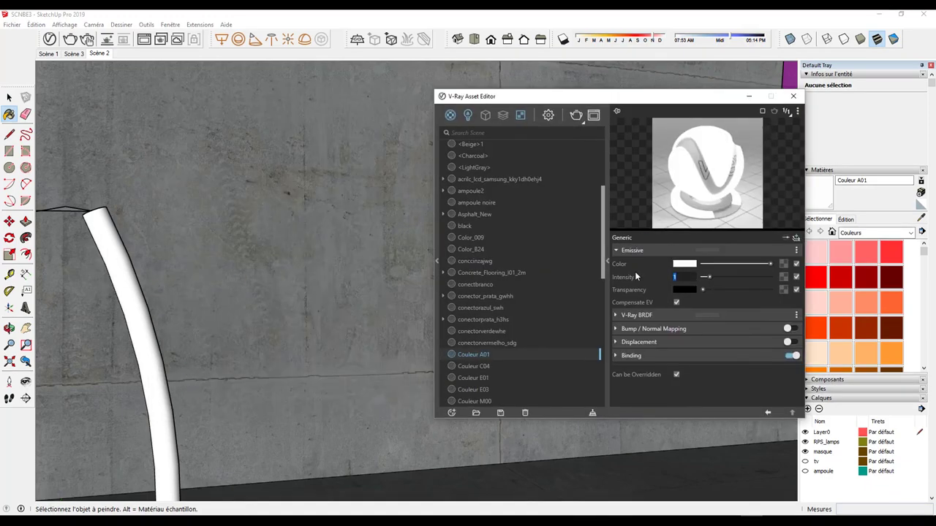
text(150)
key(Return)
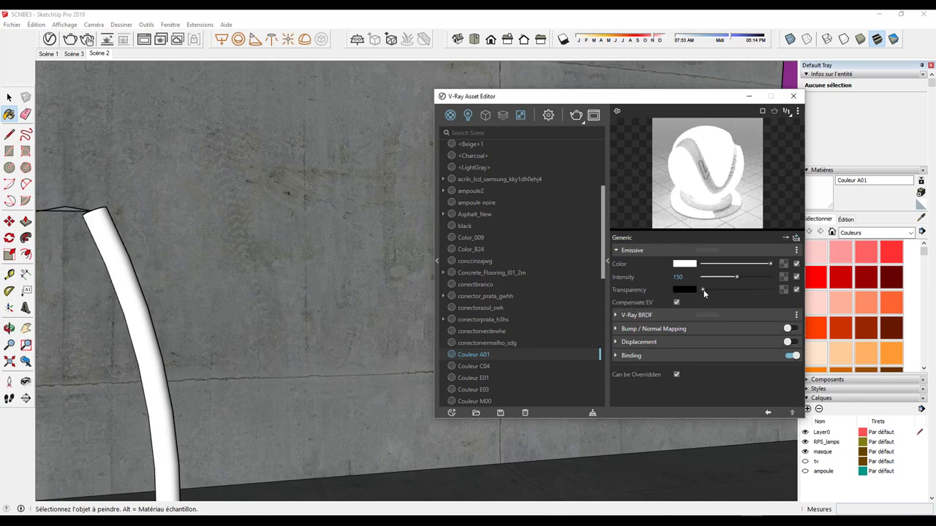
Step: Adjust Couleur A01's emissive transparency slider, then return to the Scène 2 bulb view
drag(729, 290, 701, 293)
click(702, 290)
mouse_move(745, 292)
mouse_down()
mouse_move(783, 294)
mouse_move(680, 299)
mouse_up()
scroll(203, 279, down, 2)
scroll(214, 288, down, 3)
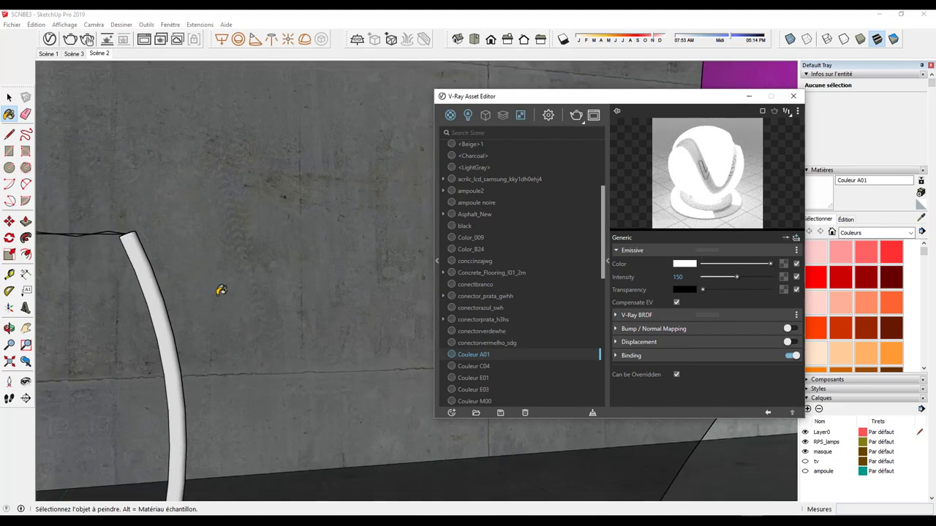
click(102, 55)
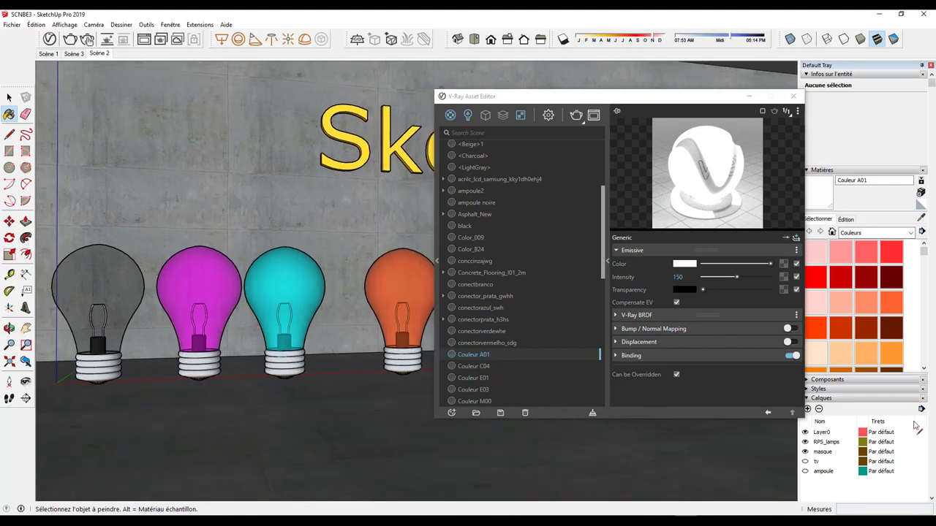
Step: Sample the magenta bulb's filament material Couleur M00 with the eyedropper
click(921, 218)
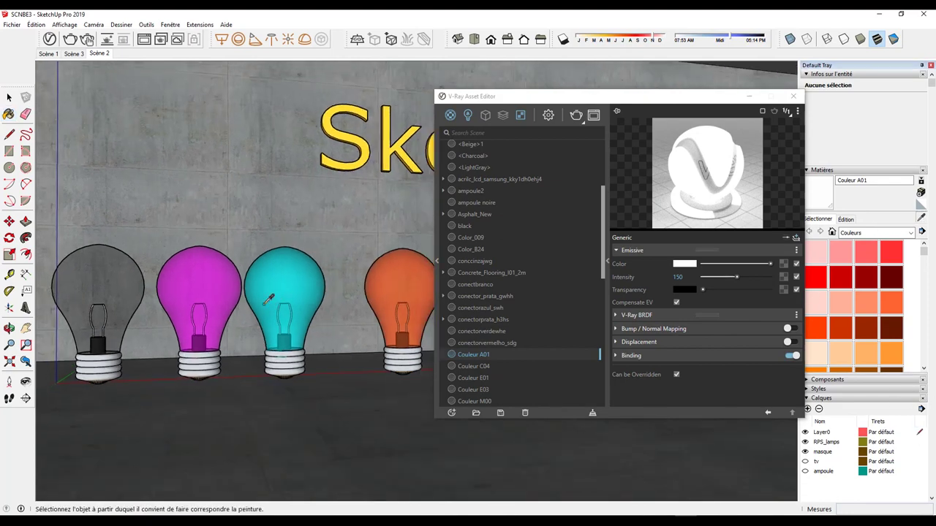
scroll(200, 314, up, 2)
scroll(200, 314, up, 2)
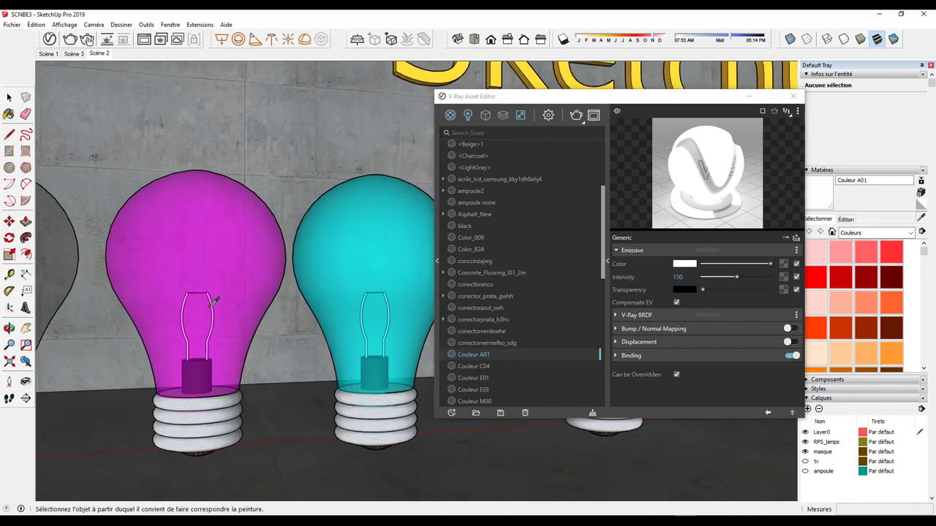
scroll(208, 307, up, 3)
scroll(220, 298, up, 2)
scroll(219, 297, up, 2)
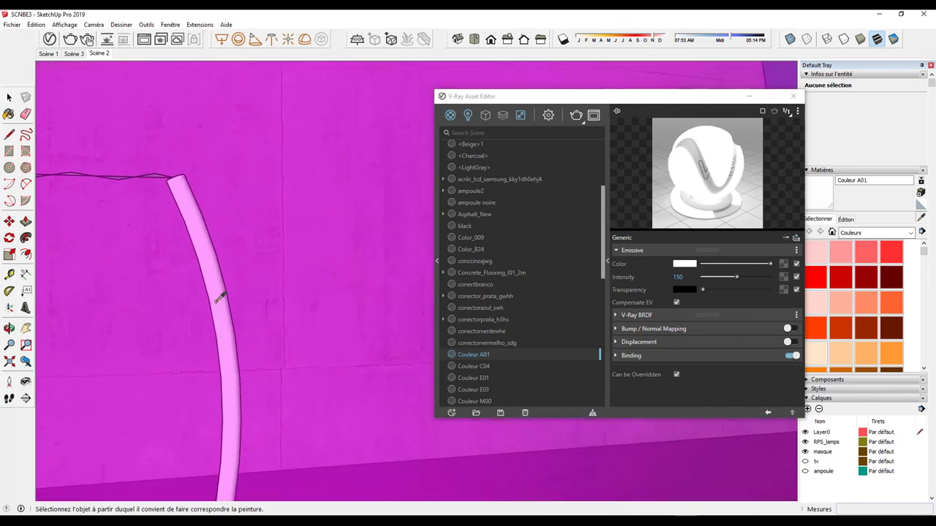
scroll(221, 294, up, 2)
scroll(224, 290, up, 3)
click(224, 289)
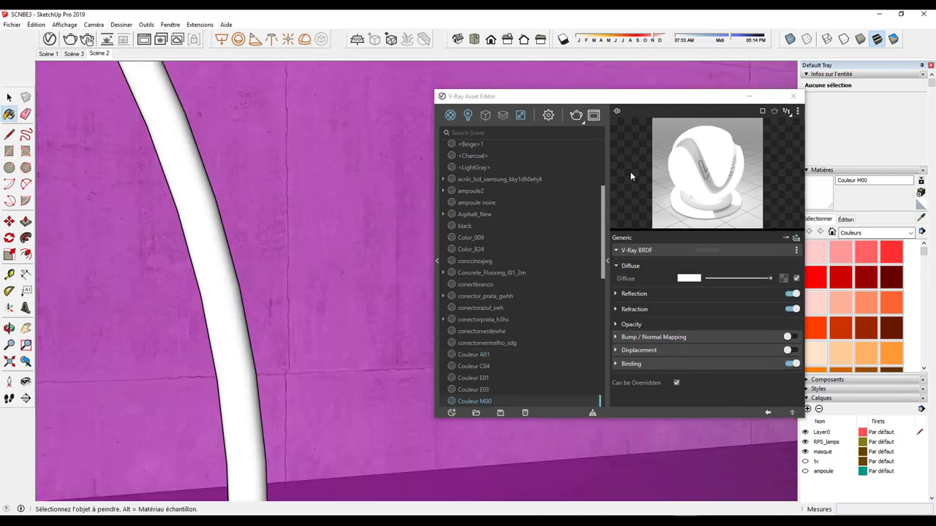
Step: Add an Emissive layer to Couleur M00 with intensity 150
click(796, 250)
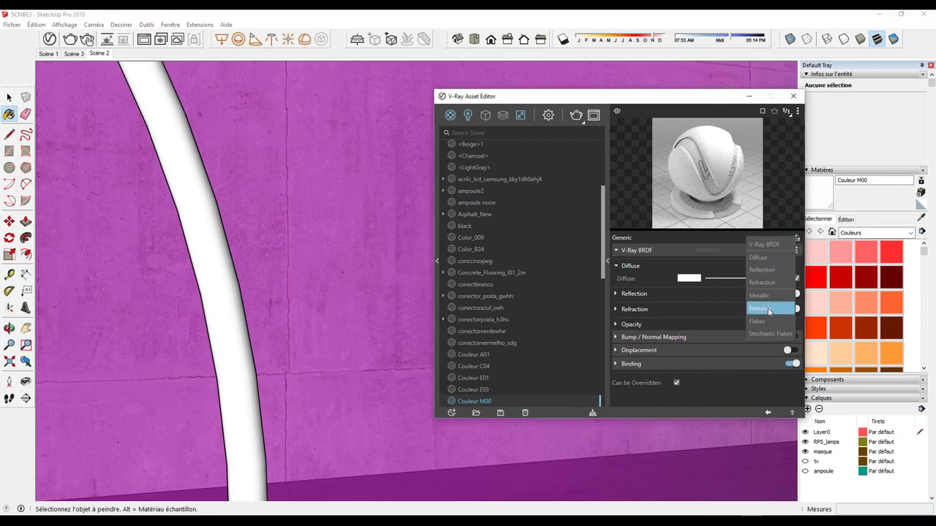
click(760, 308)
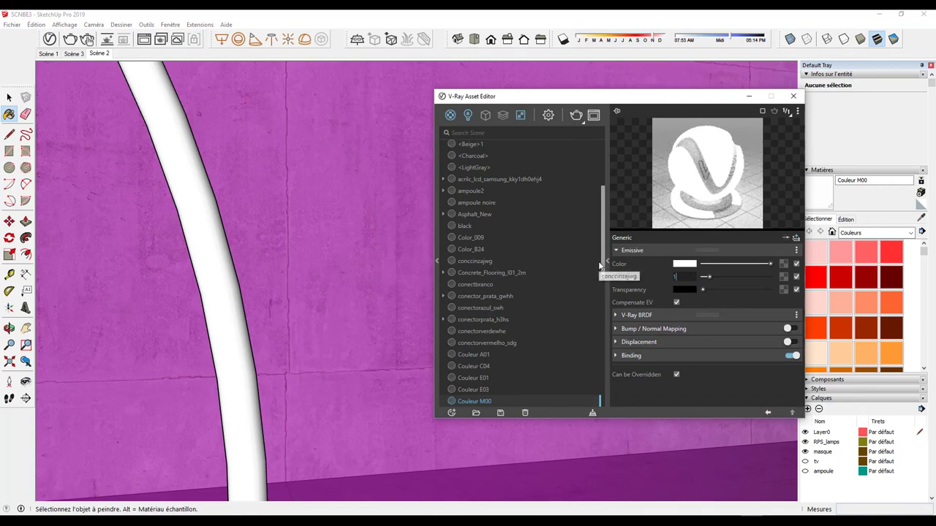
text(150)
key(Return)
scroll(294, 265, down, 2)
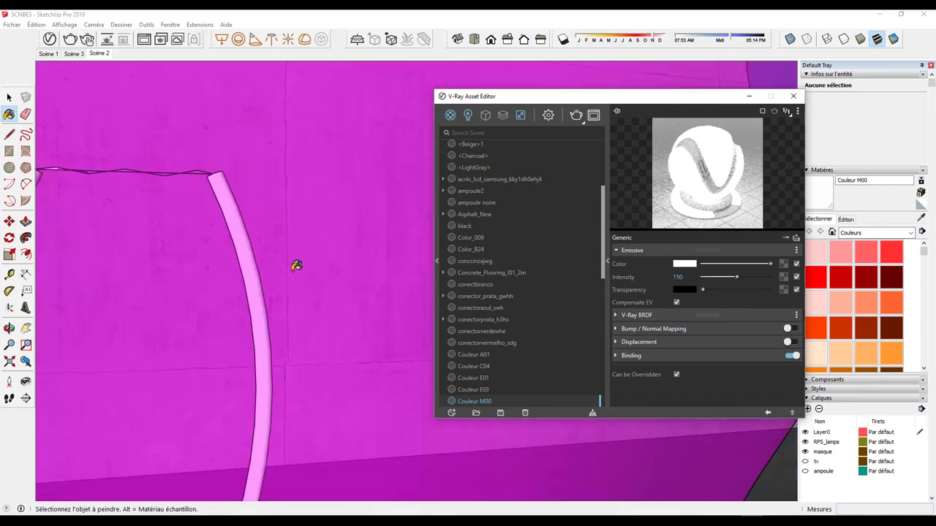
scroll(311, 274, down, 2)
scroll(311, 274, down, 2)
scroll(313, 275, down, 2)
scroll(313, 276, down, 2)
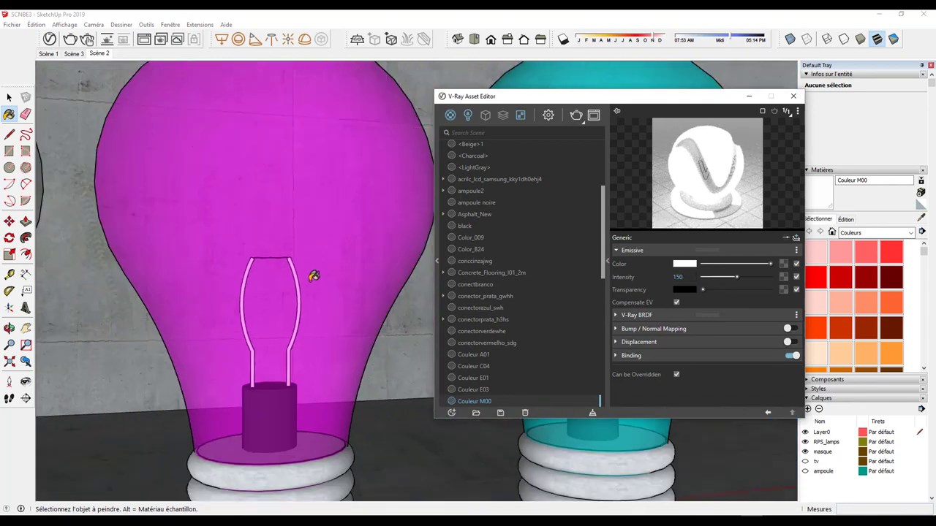
scroll(311, 274, down, 1)
scroll(313, 285, down, 2)
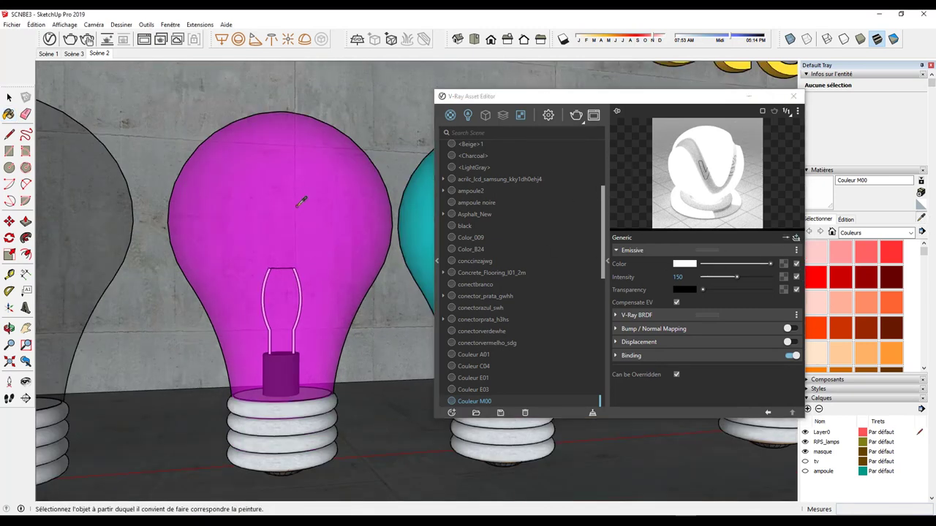
Step: Sample the pink bulb's 0127_Magenta material and add an Emissive layer to it
alt+click(297, 199)
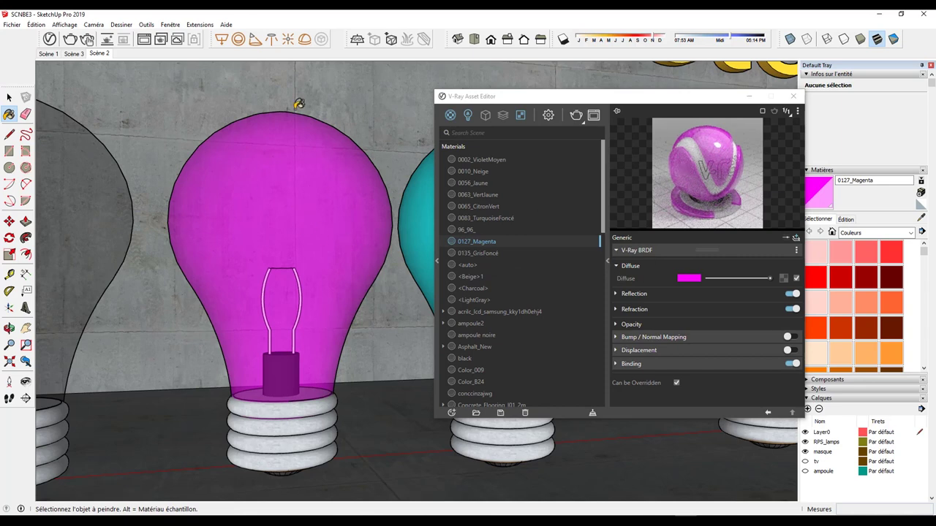
click(615, 251)
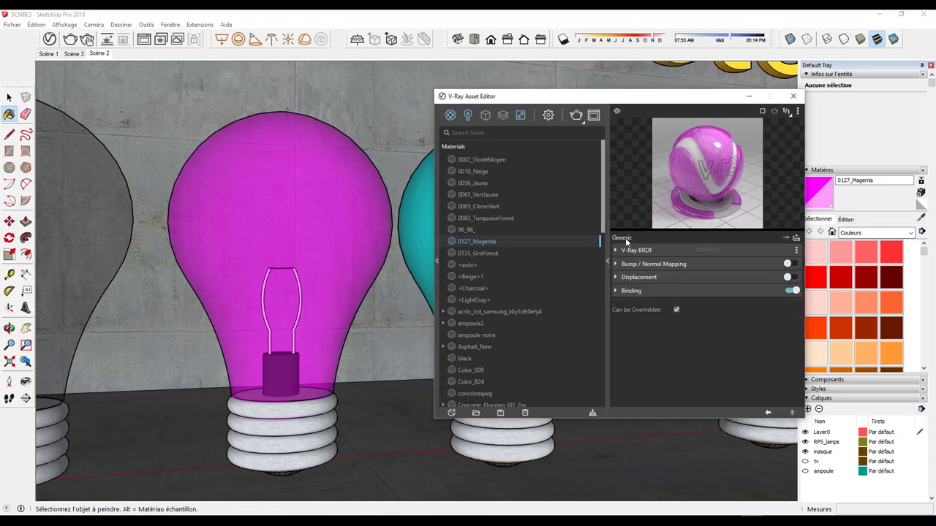
click(796, 239)
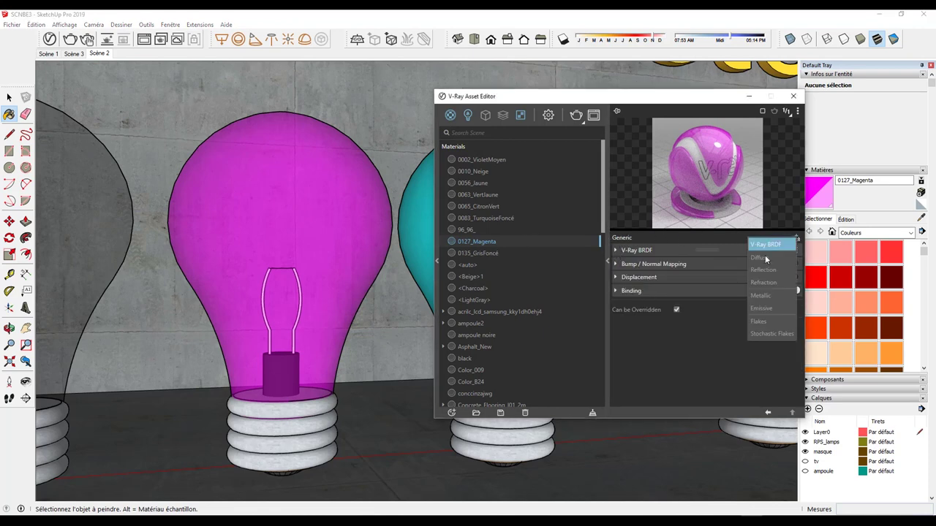
click(767, 311)
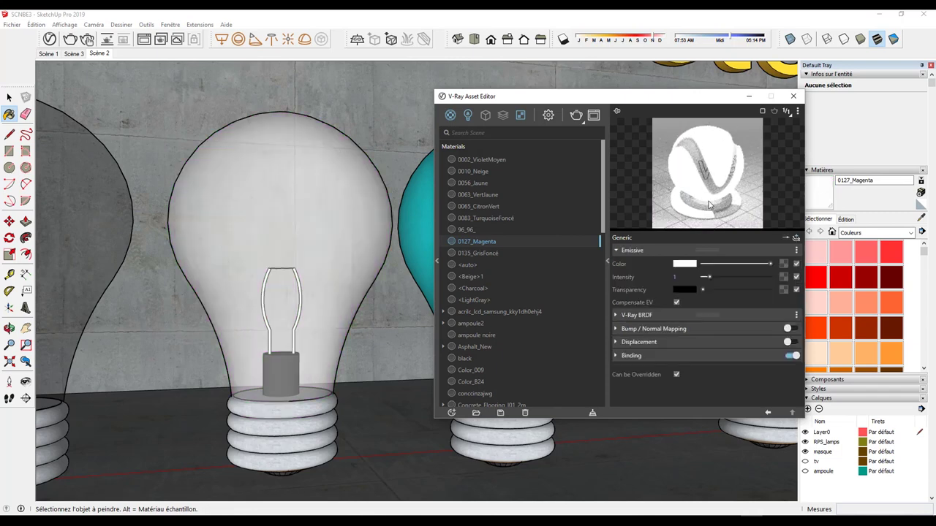
Step: Paste the magenta diffuse colour as the emissive colour, set intensity 3, and raise transparency
click(623, 315)
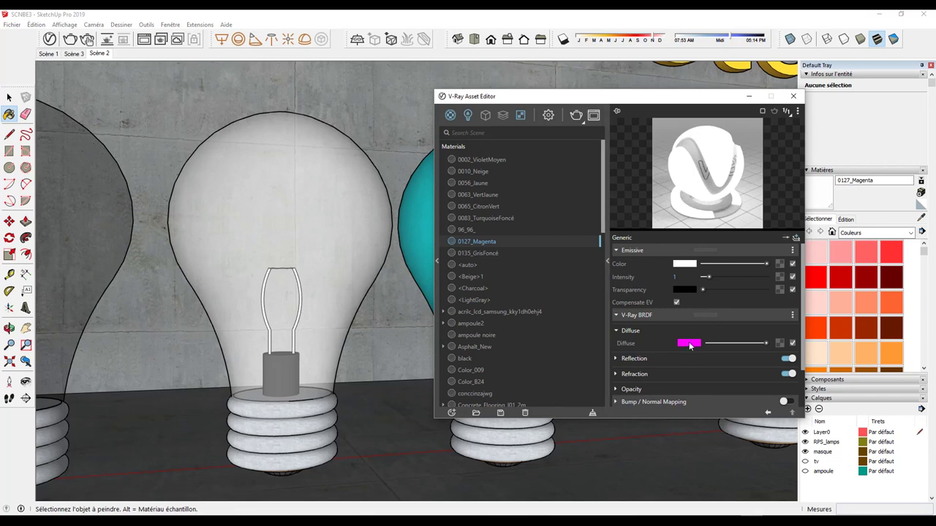
drag(689, 345, 697, 353)
right_click(682, 266)
click(695, 284)
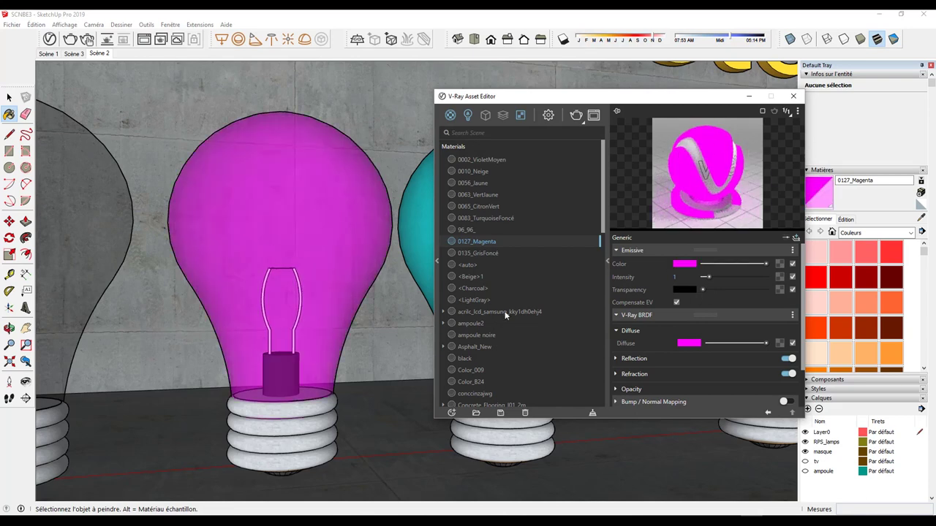
double_click(681, 279)
text(3)
key(Return)
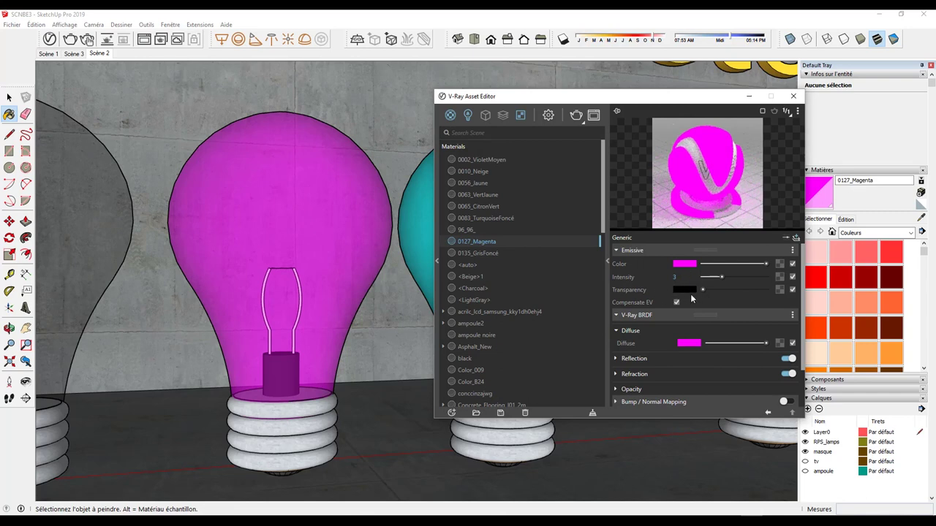
drag(701, 290, 746, 289)
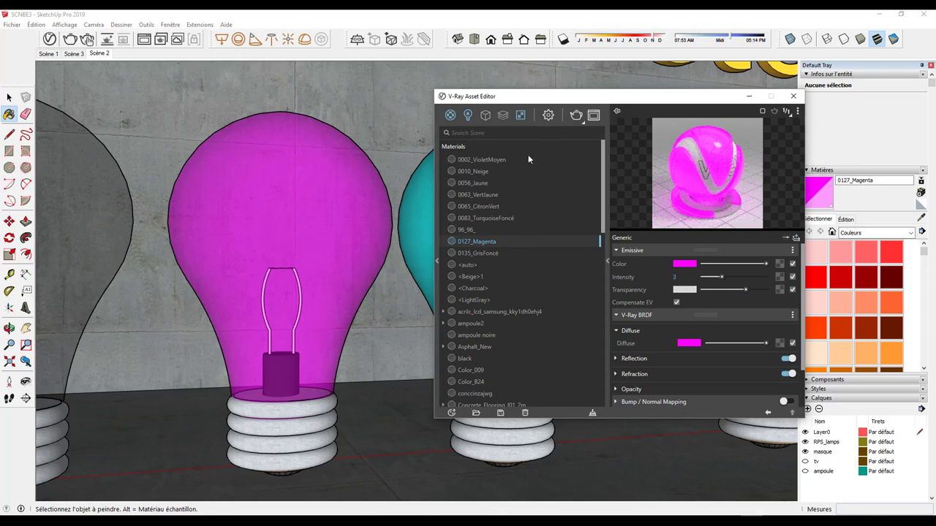
Step: Select the glowing tube's Couleur A01 material for editing
scroll(104, 274, down, 3)
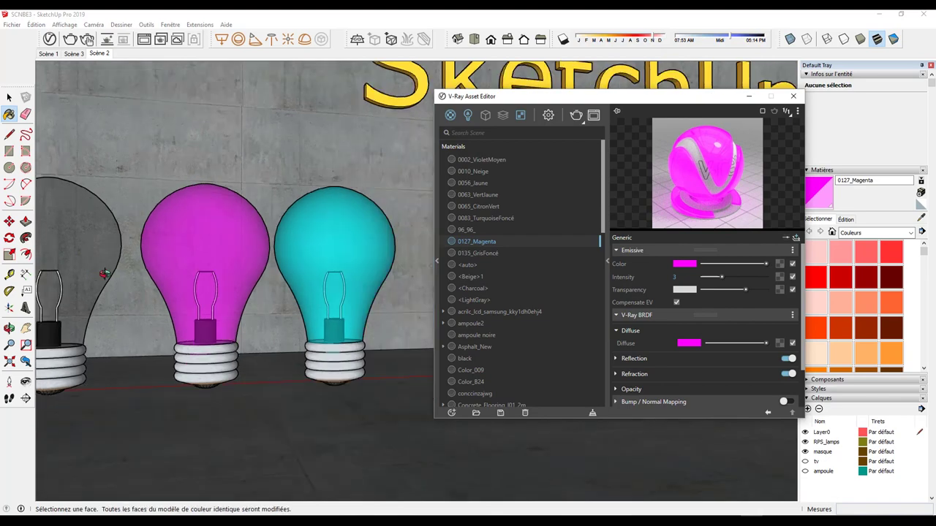
scroll(105, 274, up, 2)
scroll(203, 268, up, 2)
scroll(234, 255, up, 3)
scroll(232, 250, up, 2)
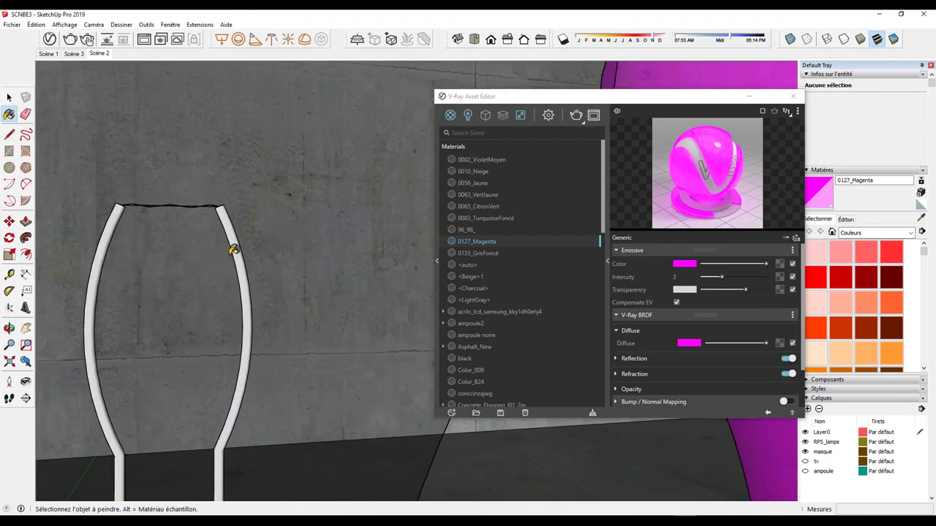
scroll(232, 250, up, 3)
scroll(231, 242, up, 2)
scroll(232, 237, up, 2)
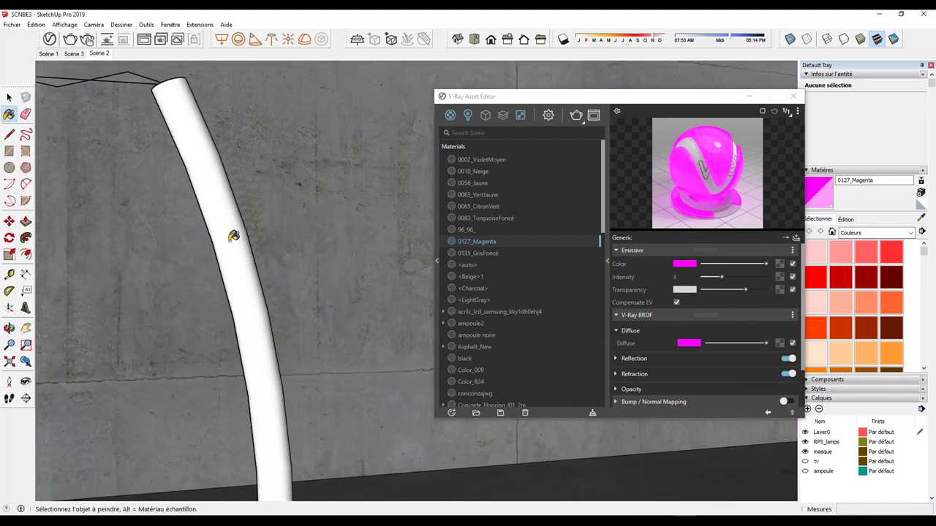
scroll(232, 236, up, 2)
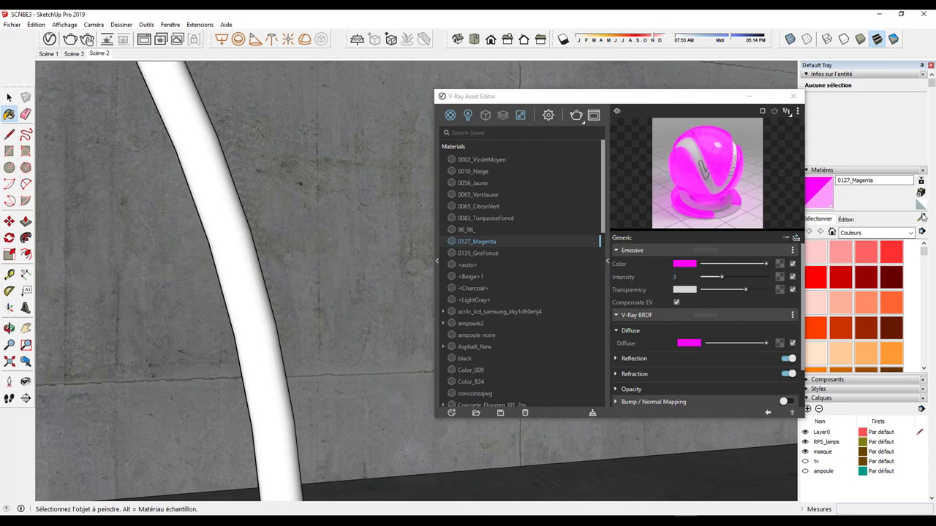
alt+click(238, 255)
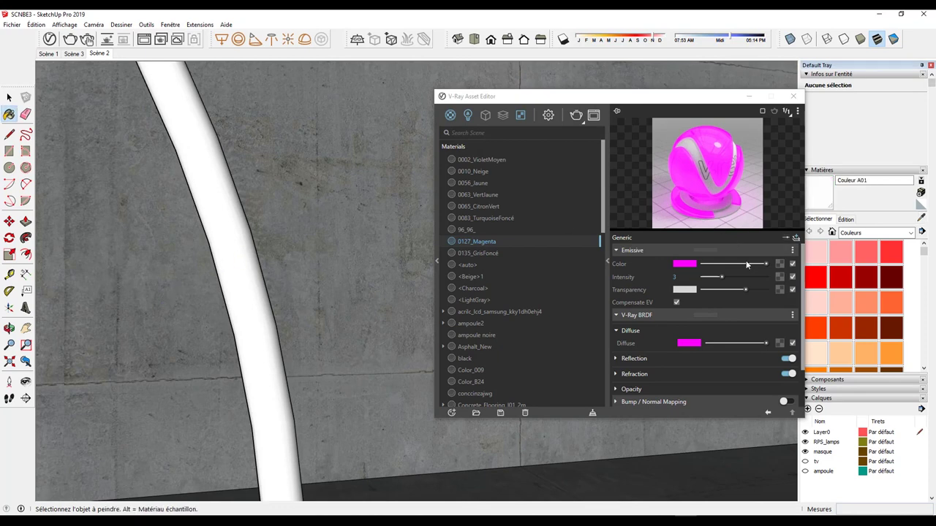
Step: Change Couleur A01's emissive colour to a saturated pale yellow and close the Asset Editor
click(693, 265)
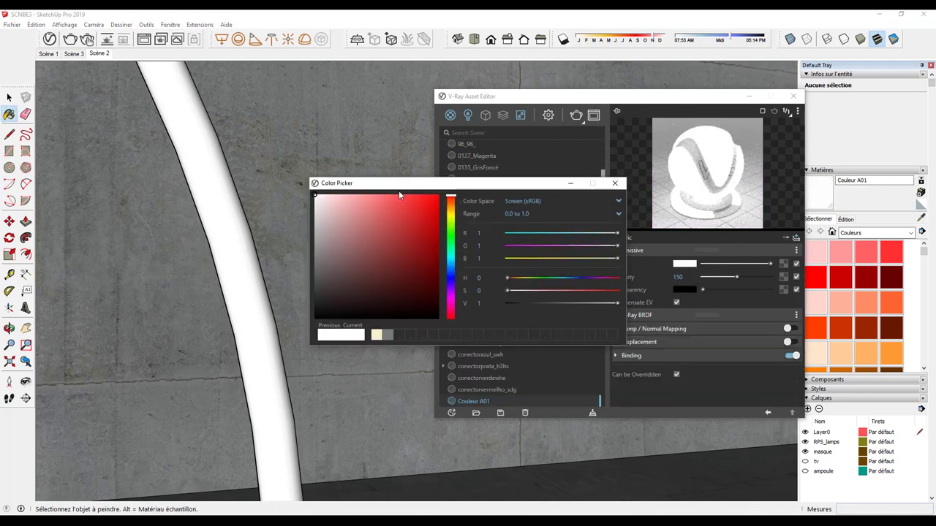
click(451, 214)
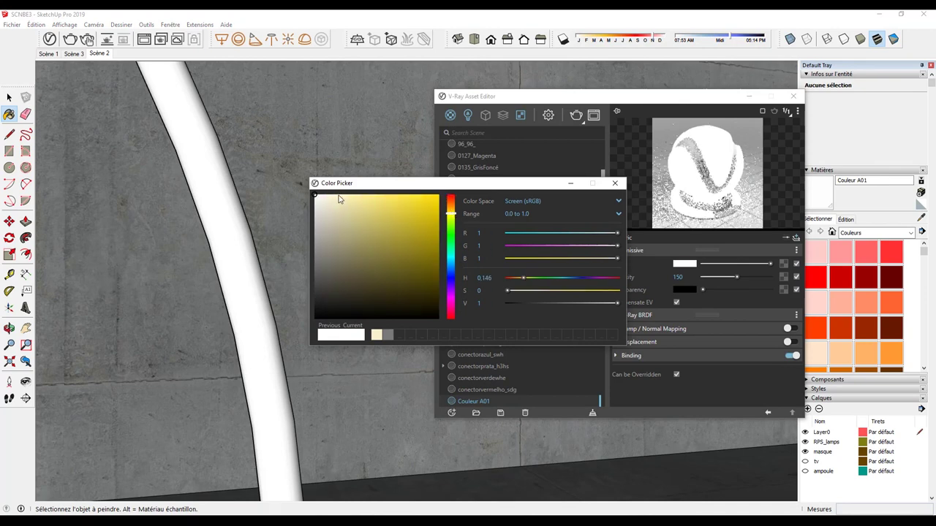
click(347, 197)
click(361, 198)
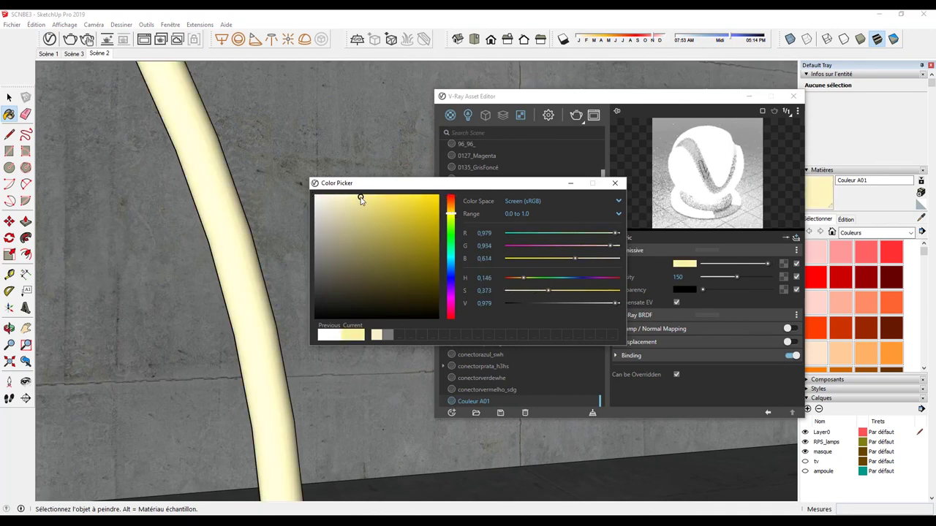
drag(351, 198, 363, 195)
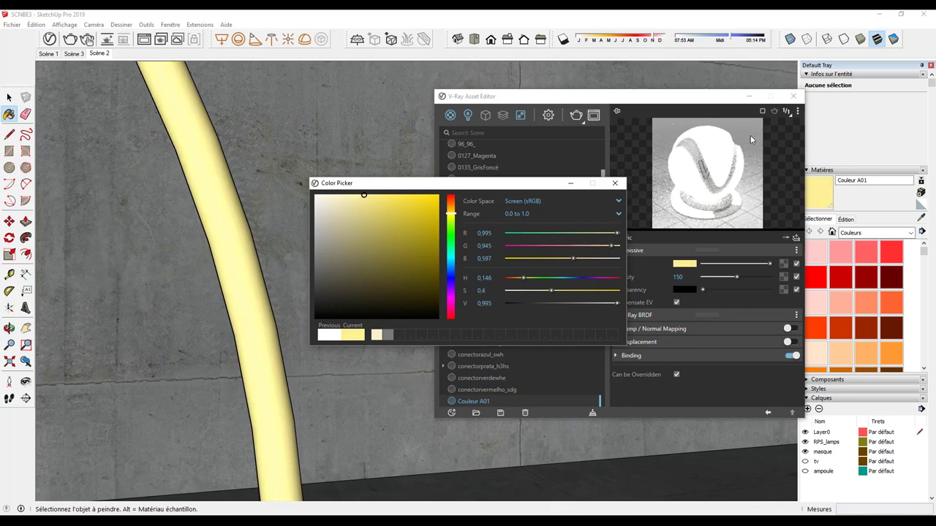
click(373, 196)
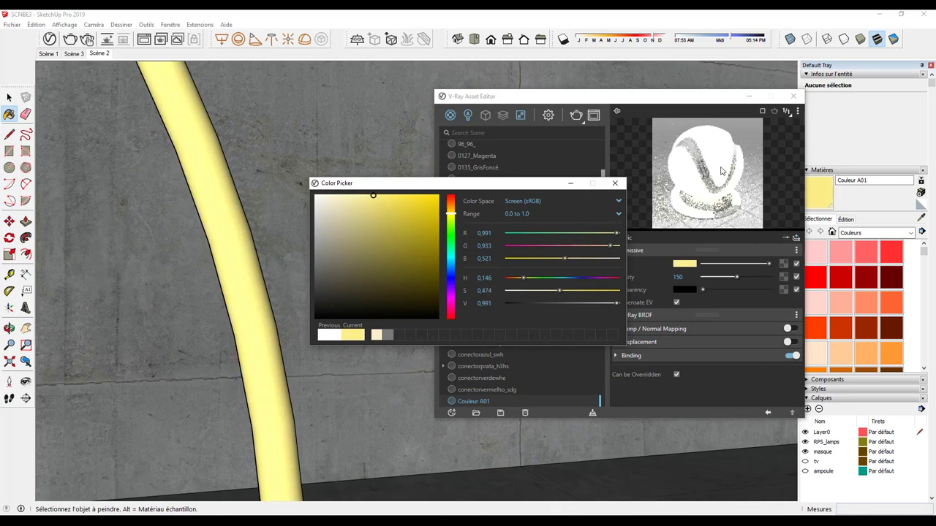
click(611, 184)
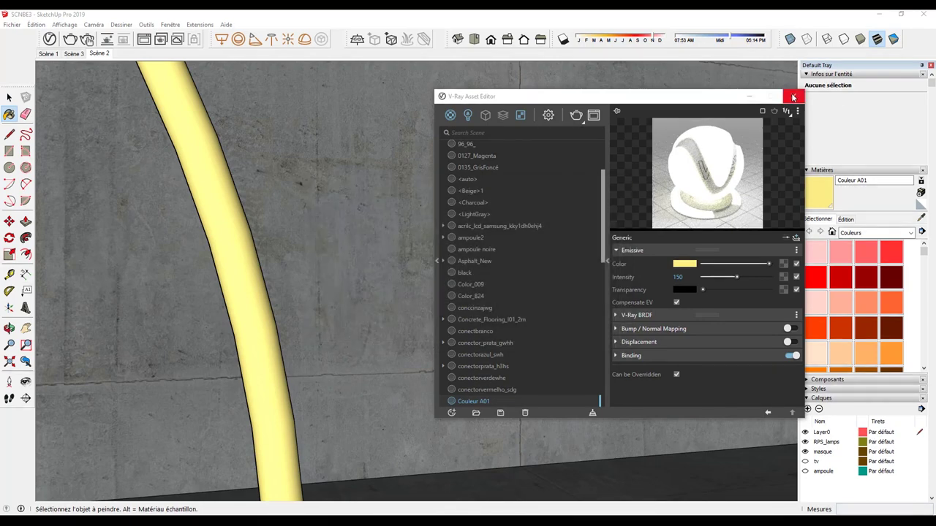
click(793, 96)
scroll(448, 246, down, 3)
scroll(516, 266, down, 2)
scroll(616, 282, down, 2)
Step: Pan and zoom to frame the figure, SketchUp lettering and coloured bulbs together
scroll(617, 288, down, 2)
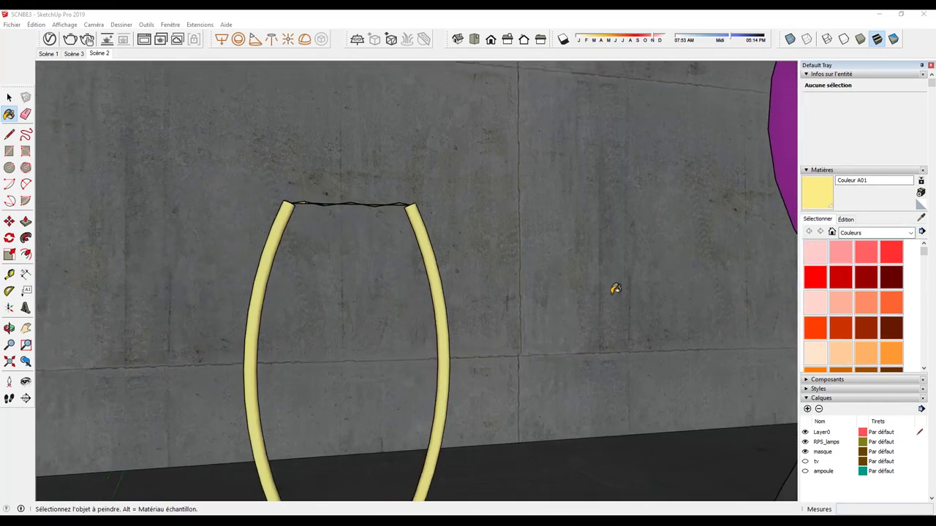
scroll(616, 290, down, 2)
scroll(616, 293, down, 2)
scroll(617, 293, down, 2)
scroll(629, 293, down, 4)
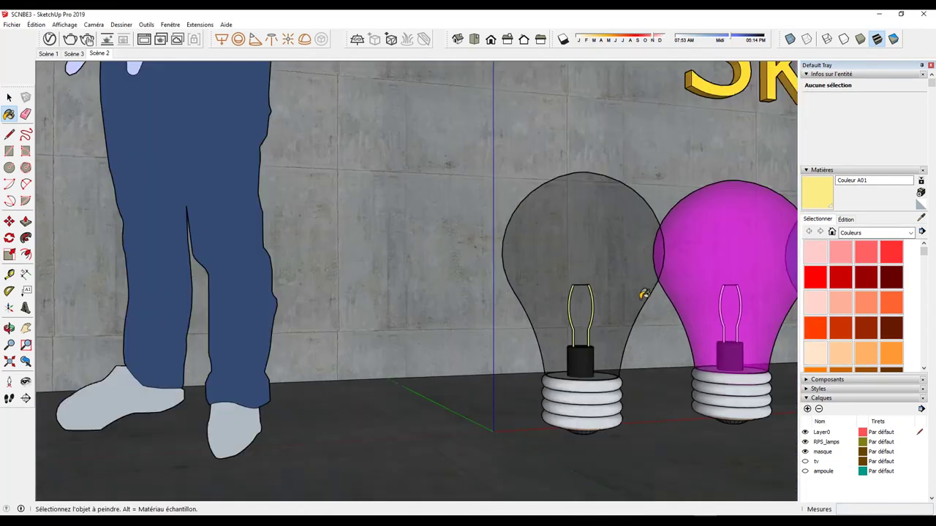
shift+middle_drag(641, 292, 463, 313)
scroll(531, 315, up, 2)
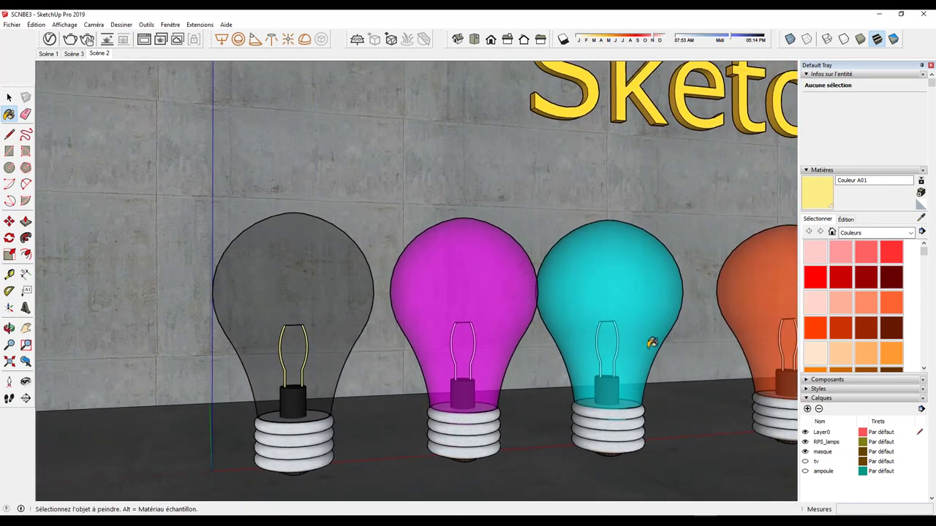
shift+middle_drag(651, 341, 495, 356)
scroll(672, 323, down, 2)
scroll(673, 322, down, 2)
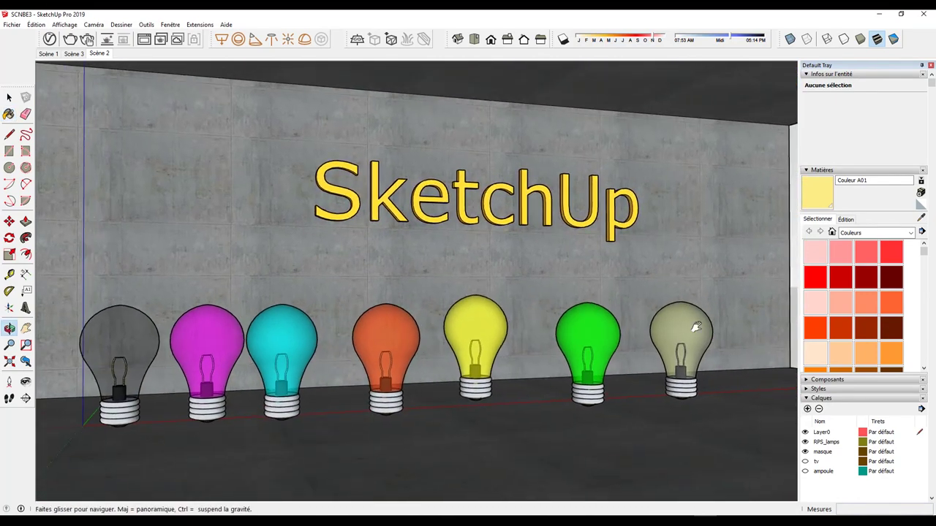
shift+middle_drag(672, 322, 794, 325)
Step: Sample the orange Couleur C04 material and add an Emissive layer at intensity 3
click(920, 219)
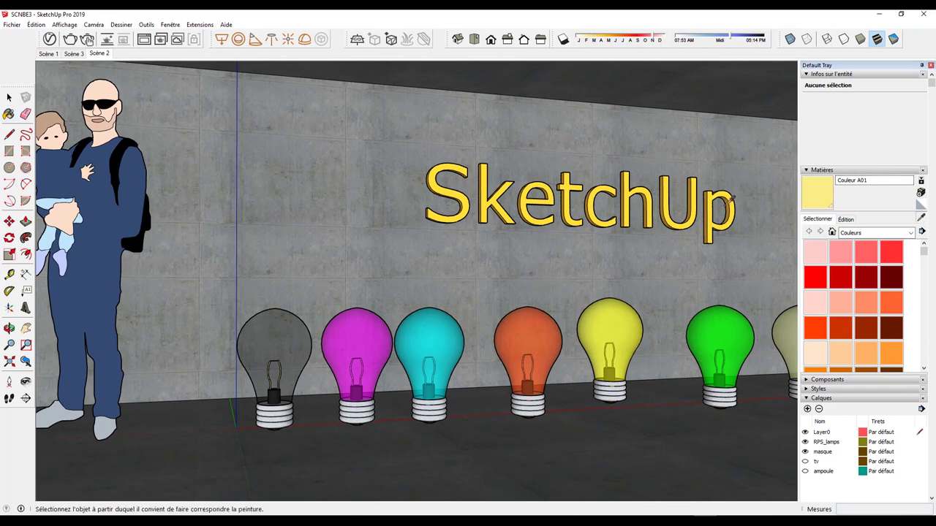
click(668, 207)
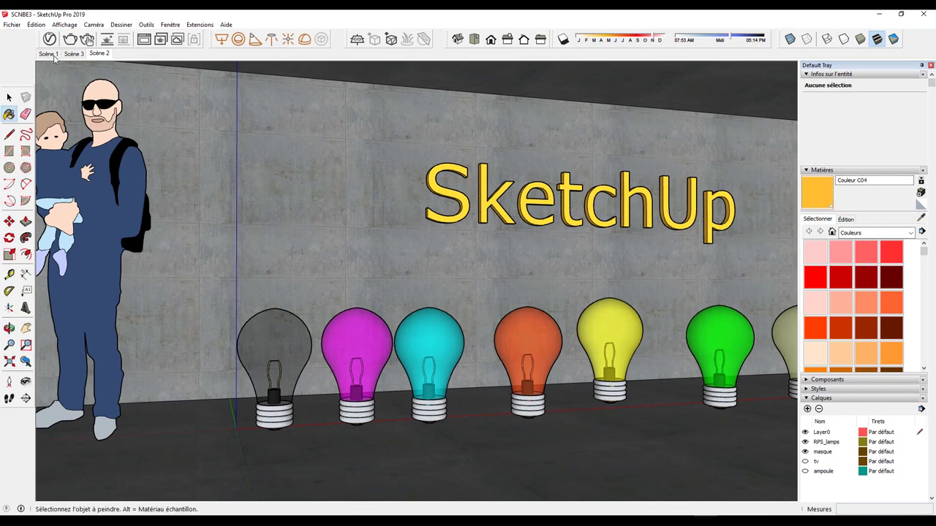
click(49, 38)
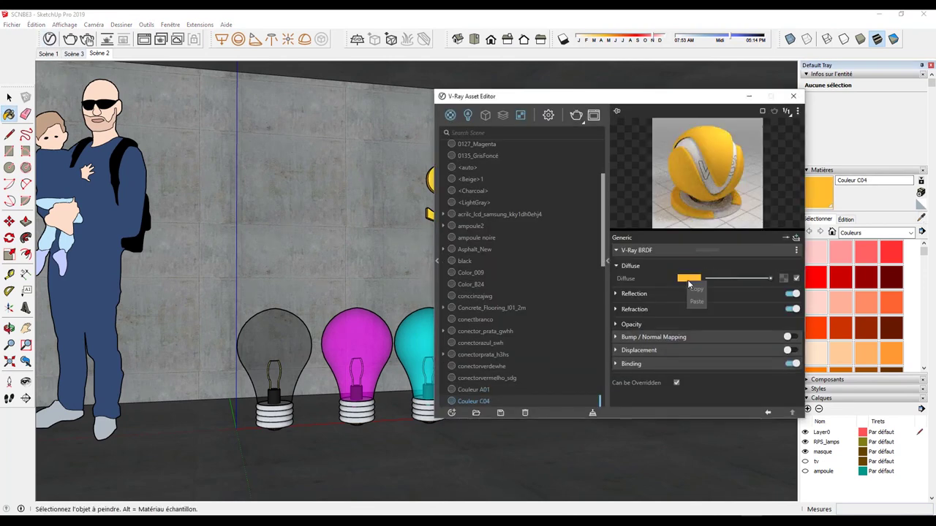
click(796, 237)
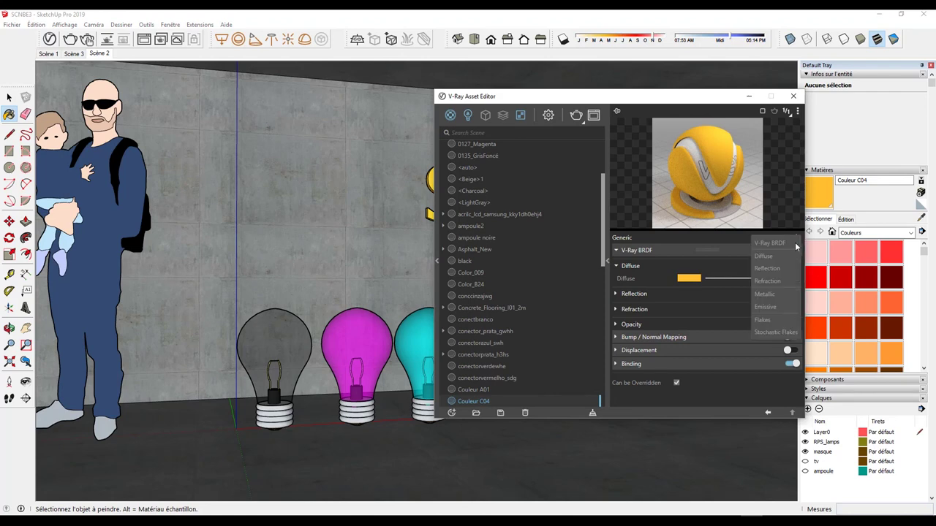
click(746, 261)
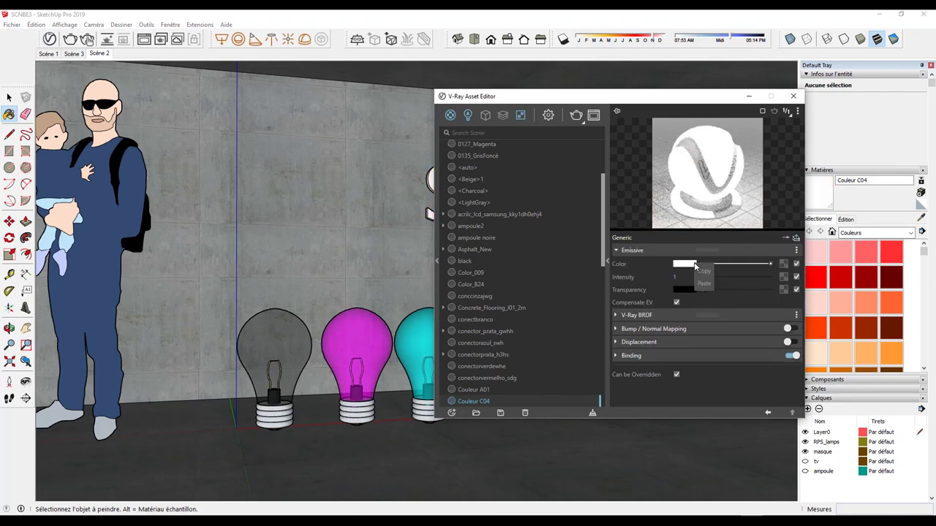
double_click(683, 277)
text(3)
key(Return)
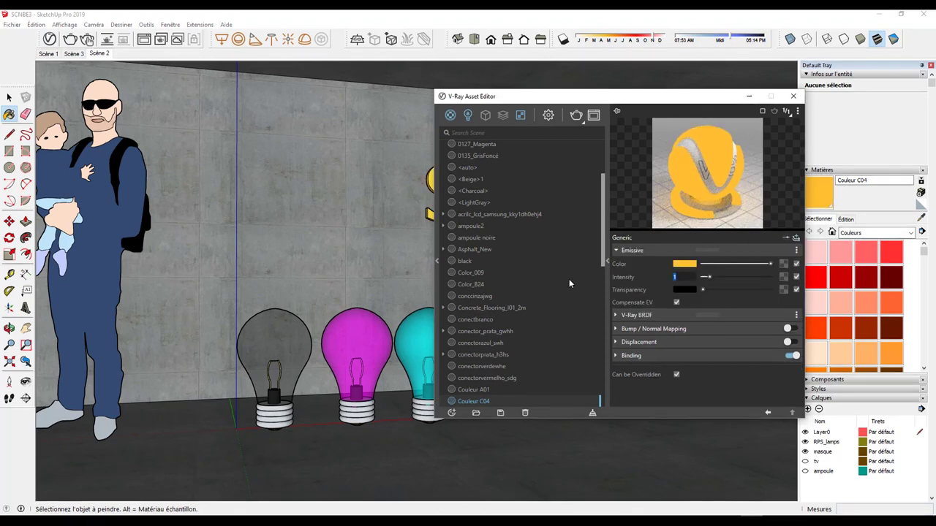
Step: Close the Asset Editor and return to the Scène 2 camera view
click(793, 95)
click(9, 97)
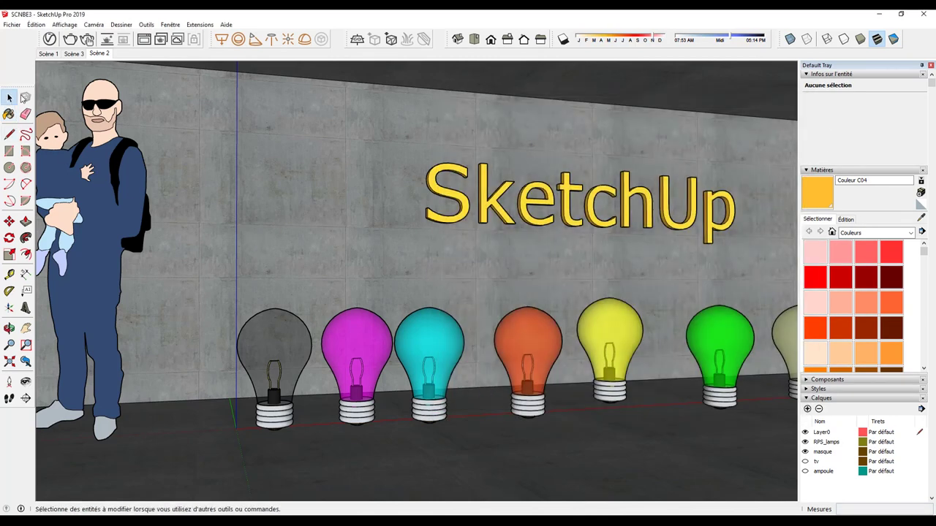
click(99, 54)
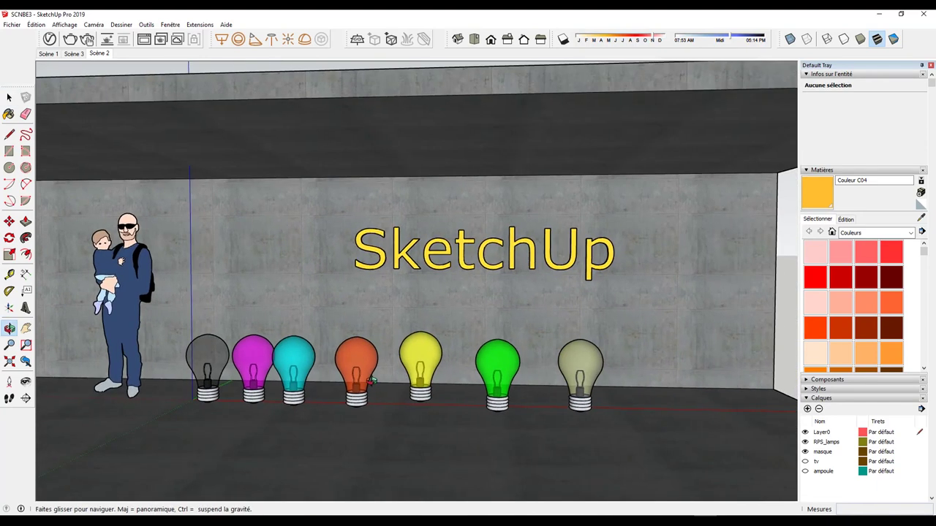
key(b)
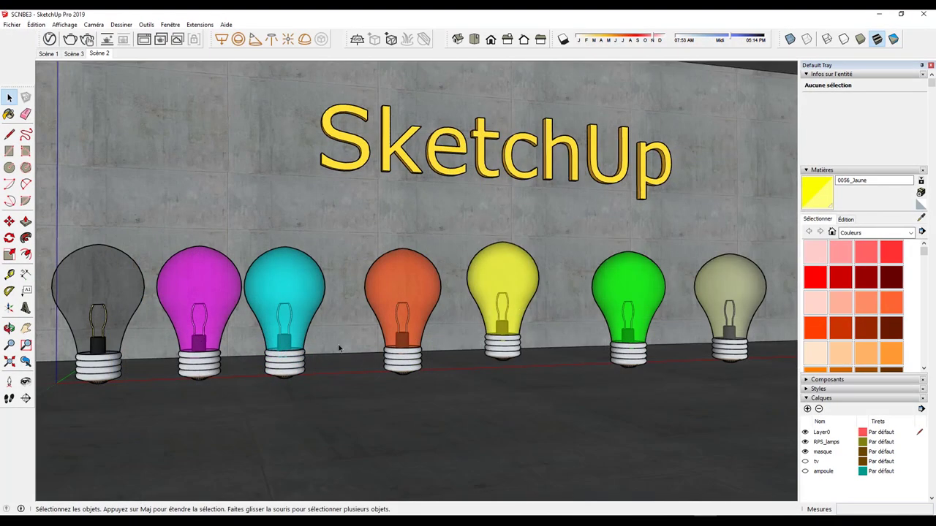
Step: Open the V-Ray Frame Buffer and load the latest glowing-bulbs render from history
click(180, 42)
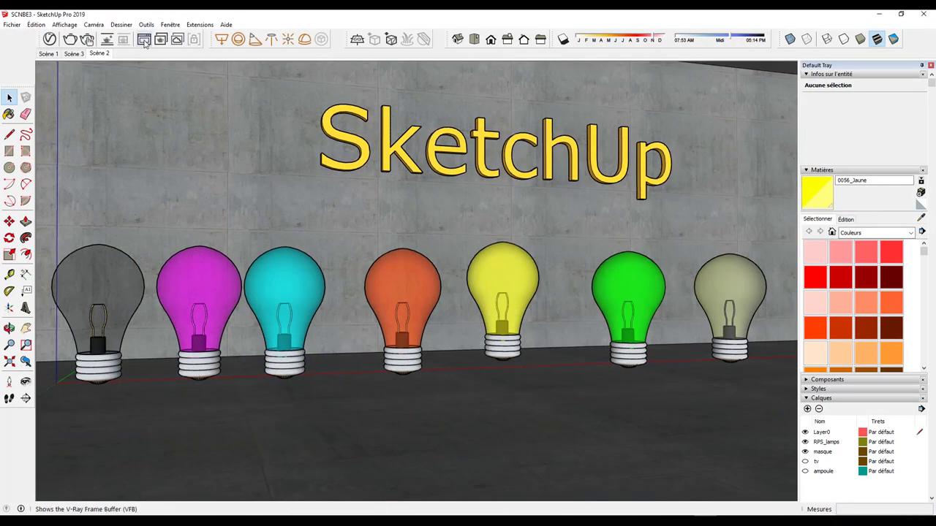
drag(364, 68, 424, 54)
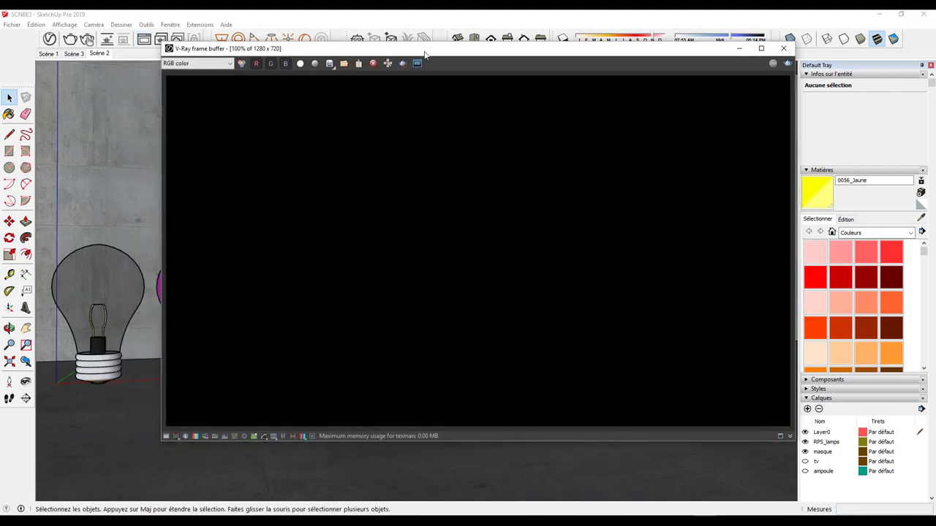
click(284, 436)
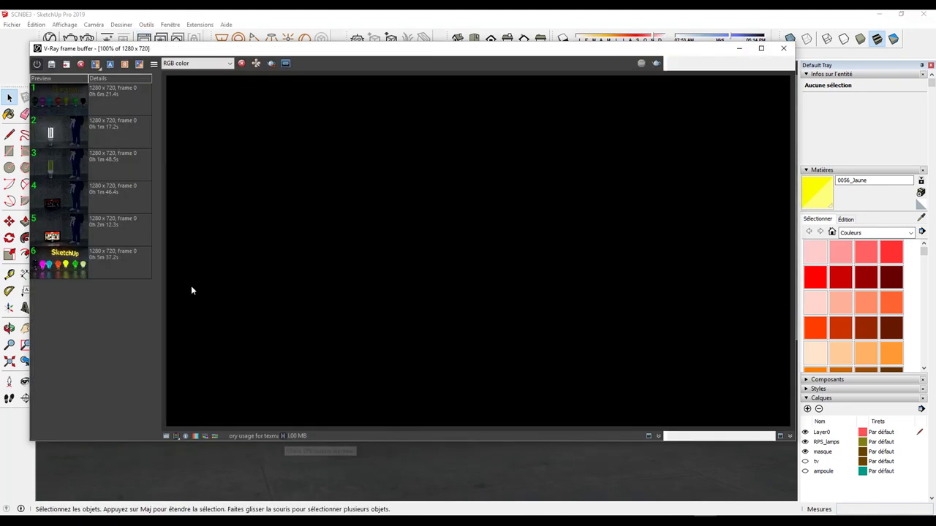
double_click(117, 103)
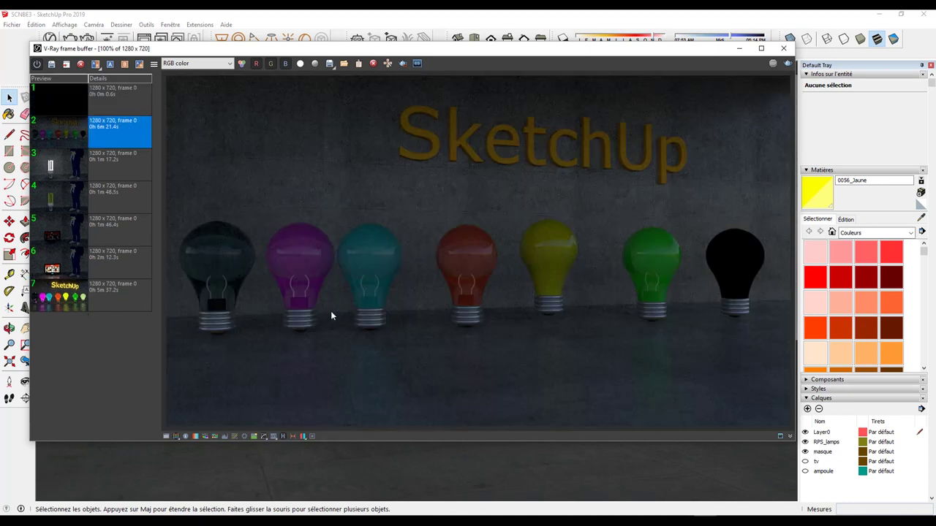
Step: A/B compare the dark and glowing renders, then open the Bloom/Glare settings
click(109, 64)
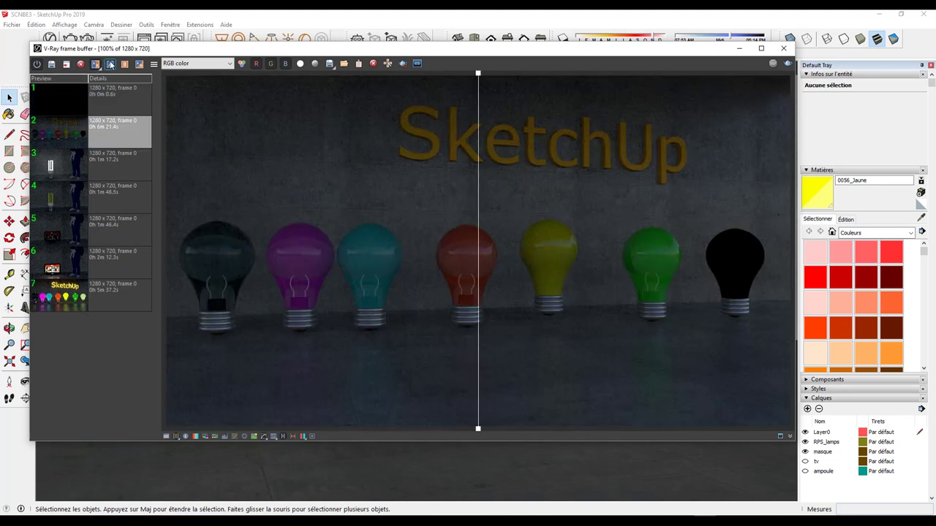
click(68, 293)
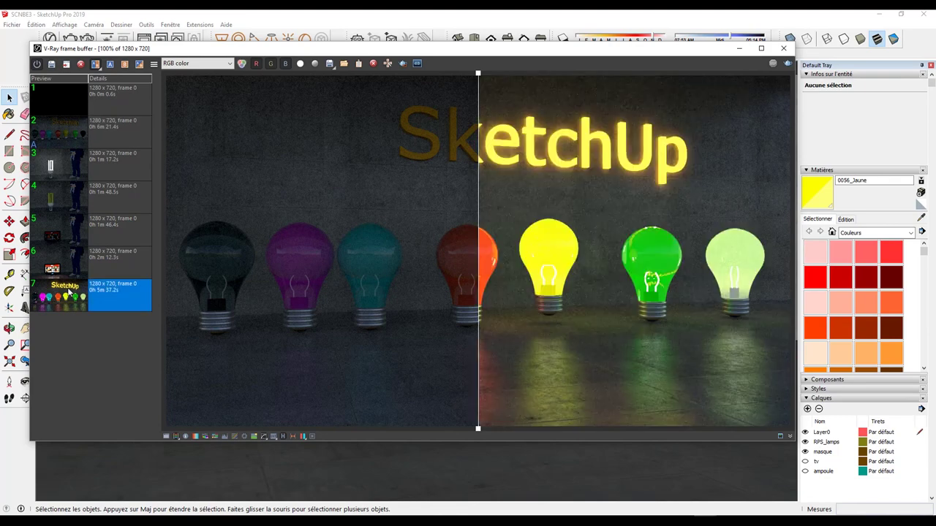
mouse_move(479, 76)
mouse_down()
mouse_move(136, 111)
mouse_move(789, 146)
mouse_move(241, 157)
mouse_move(162, 168)
mouse_up()
mouse_move(283, 173)
mouse_down()
mouse_move(789, 177)
mouse_move(177, 181)
mouse_move(755, 185)
mouse_move(167, 190)
mouse_move(758, 192)
mouse_move(166, 146)
mouse_up()
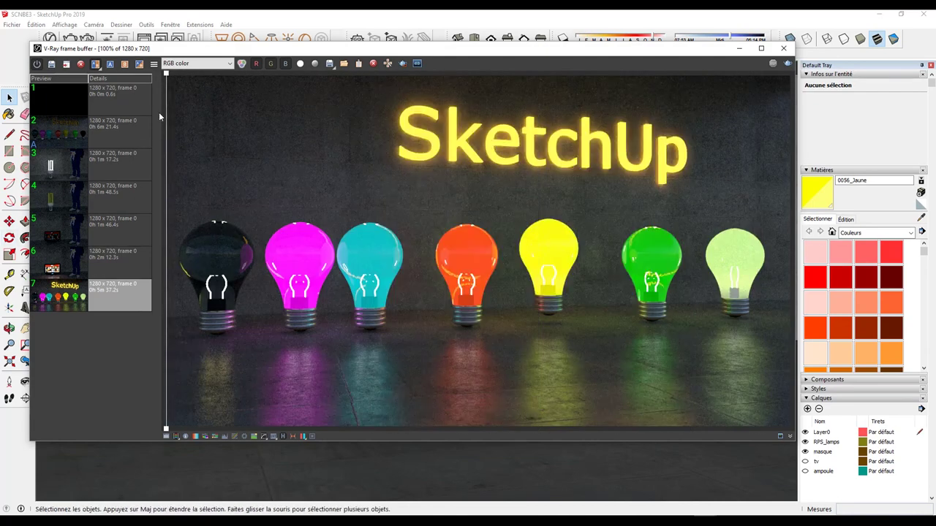
click(95, 65)
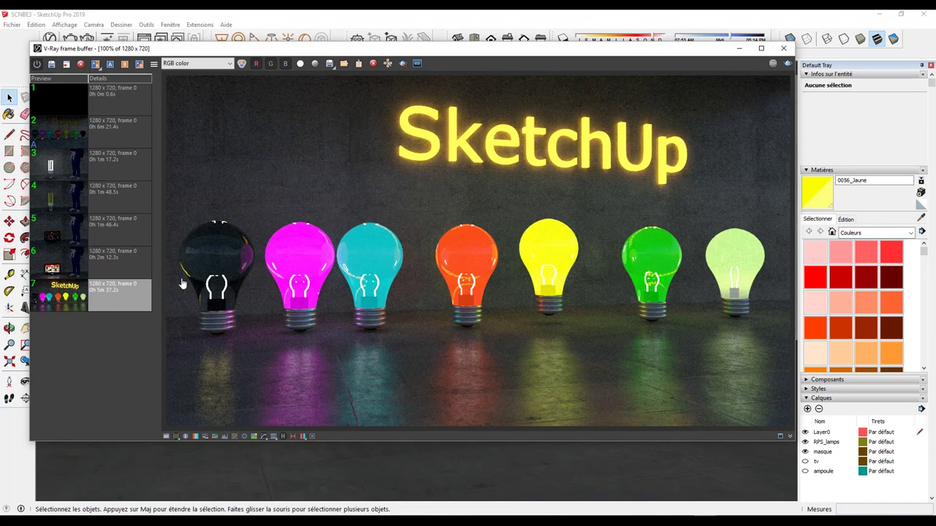
click(302, 437)
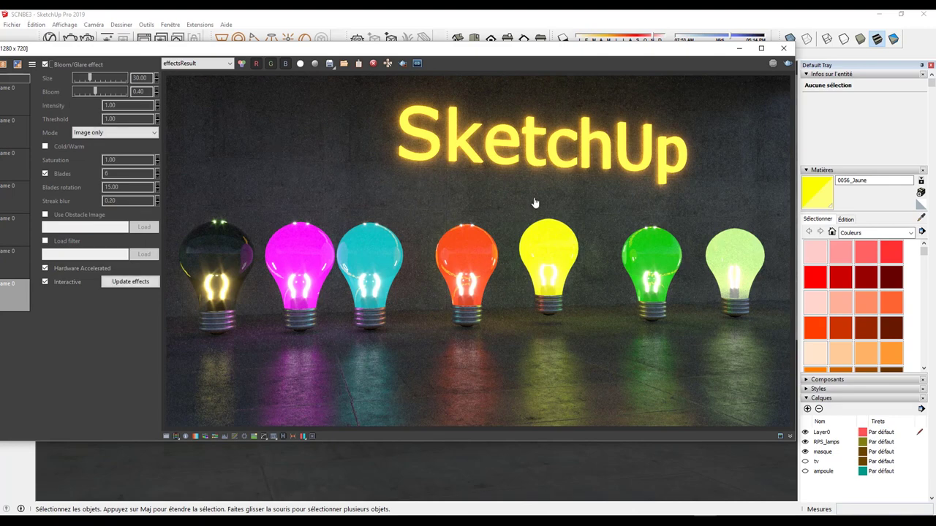
Step: Adjust the glare intensity, set Threshold to 0.20, and close the render window
double_click(117, 106)
text(2)
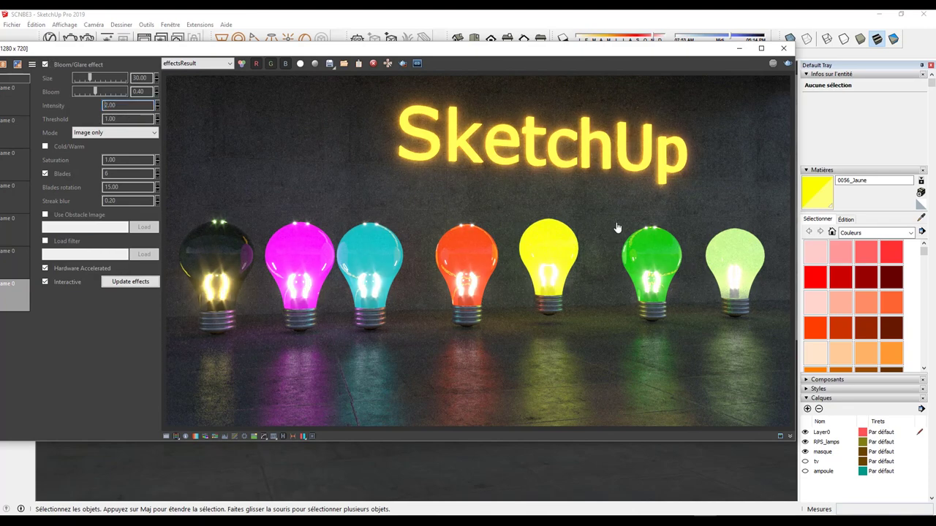
key(Tab)
text(0.20)
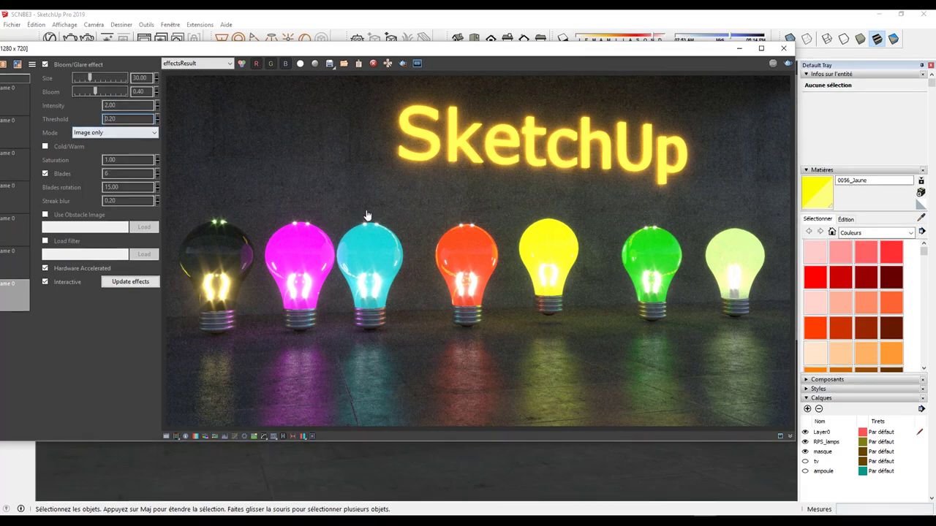
drag(567, 38, 556, 42)
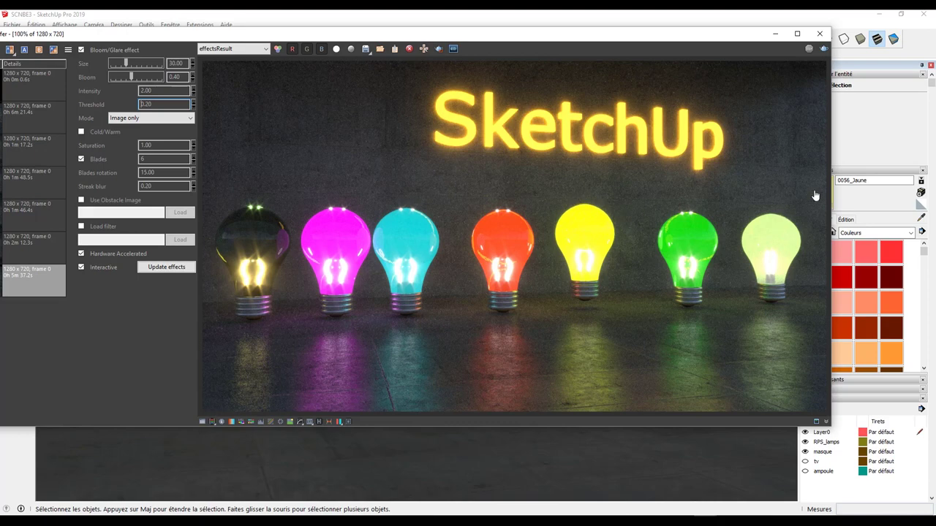
click(824, 36)
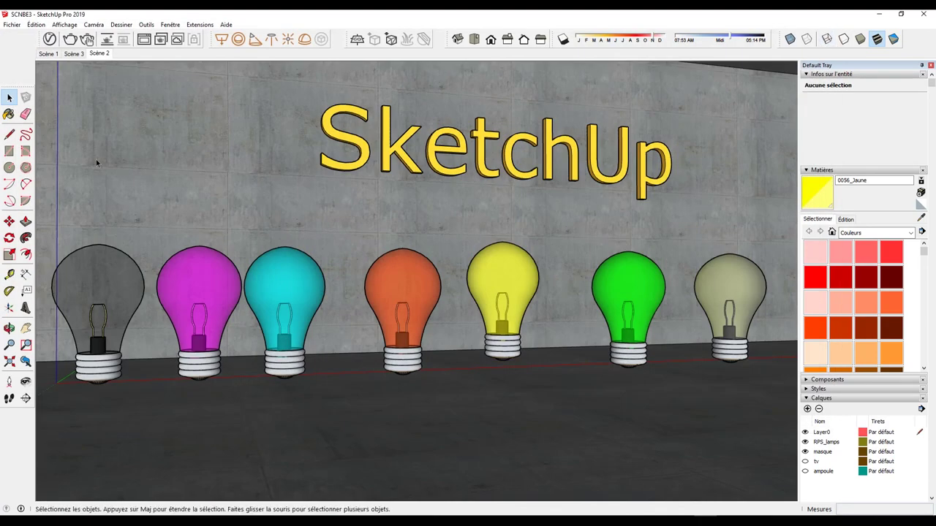
Step: Switch to the Scène 3 Netflix TV view and open the V-Ray Frame Buffer
click(73, 54)
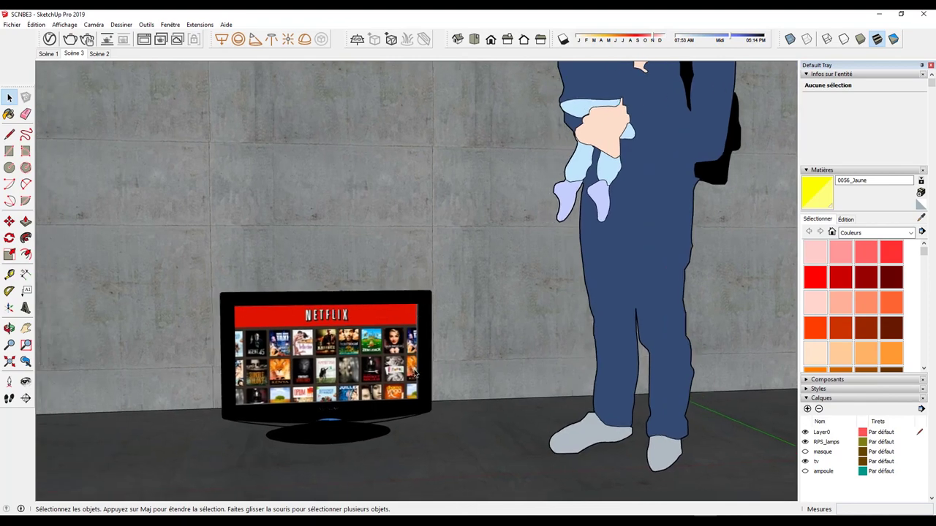
click(145, 39)
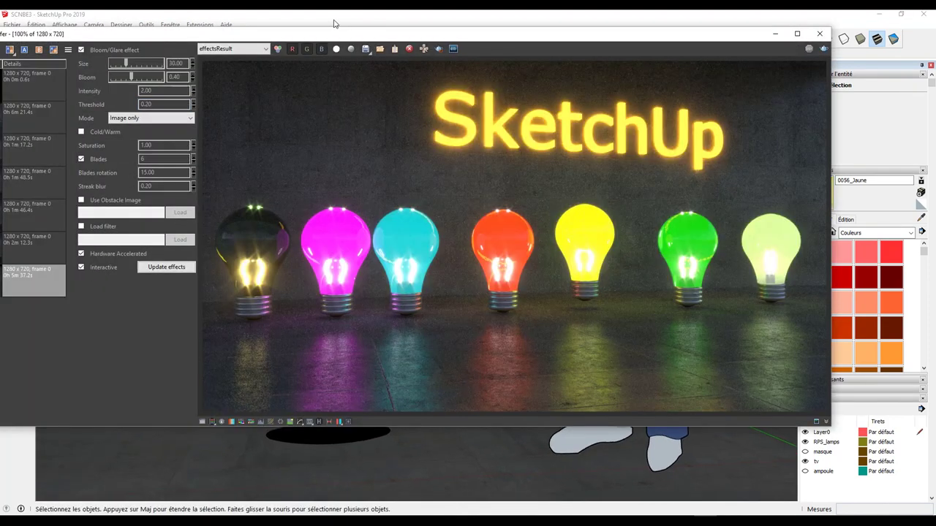
drag(419, 34, 513, 29)
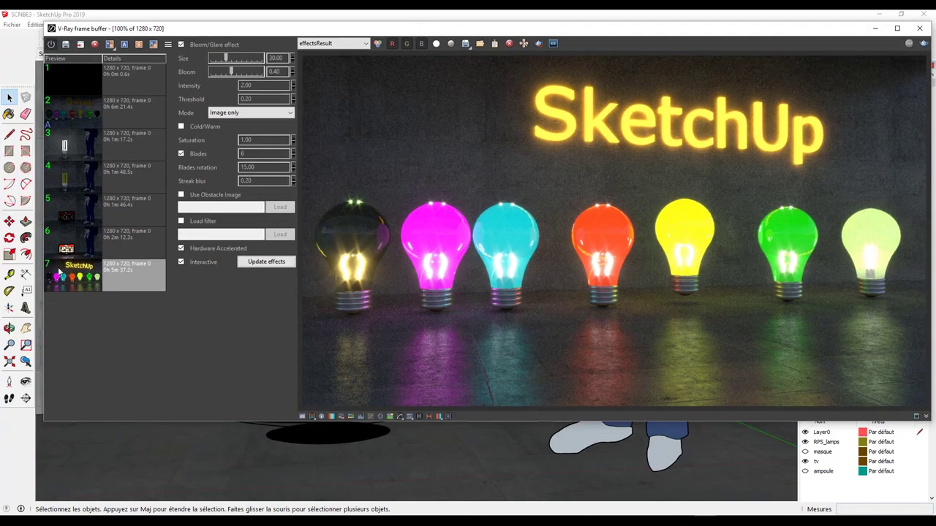
Step: A/B compare the dim and brighter Netflix TV renders from history, then close the window
click(122, 212)
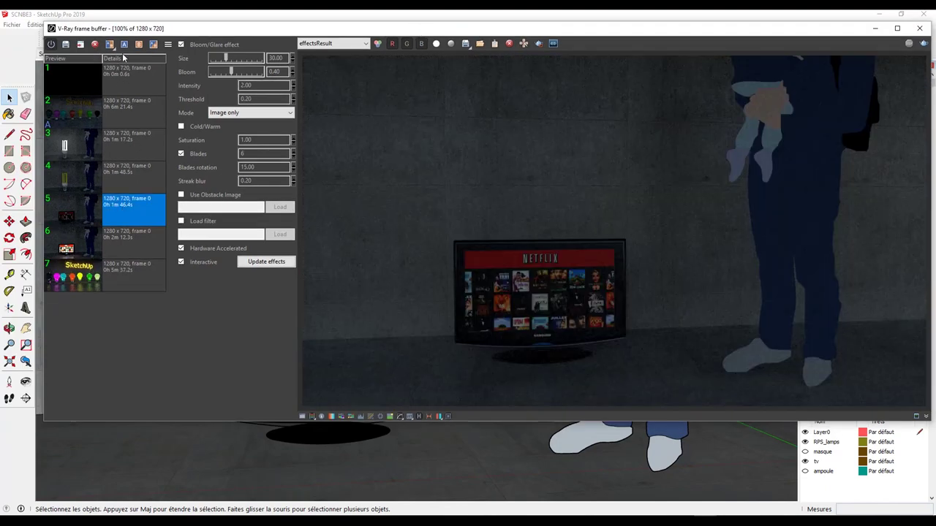
click(122, 244)
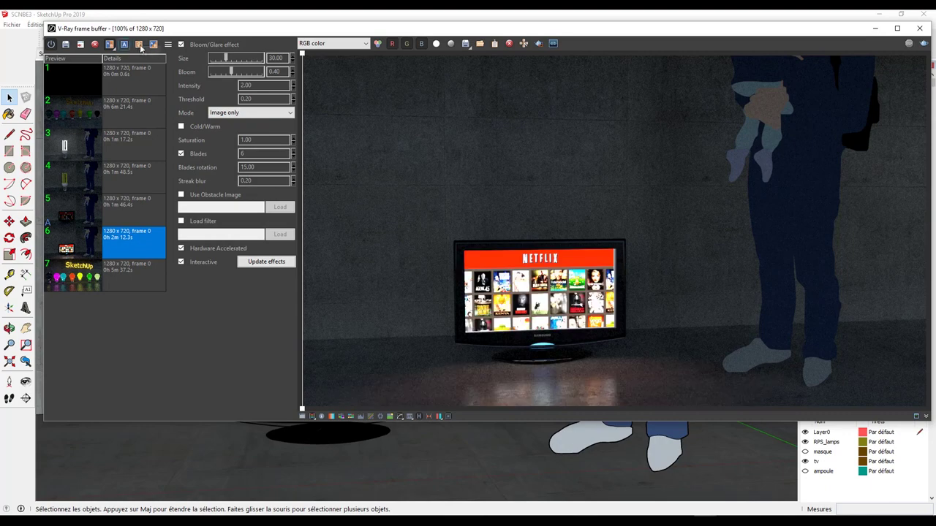
click(139, 45)
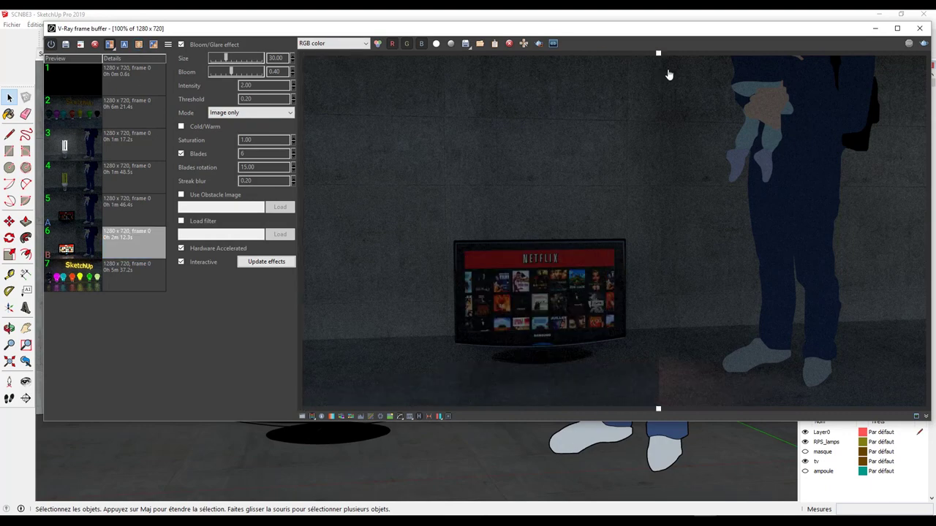
mouse_move(668, 75)
mouse_down()
mouse_move(923, 83)
mouse_move(664, 119)
mouse_move(922, 114)
mouse_up()
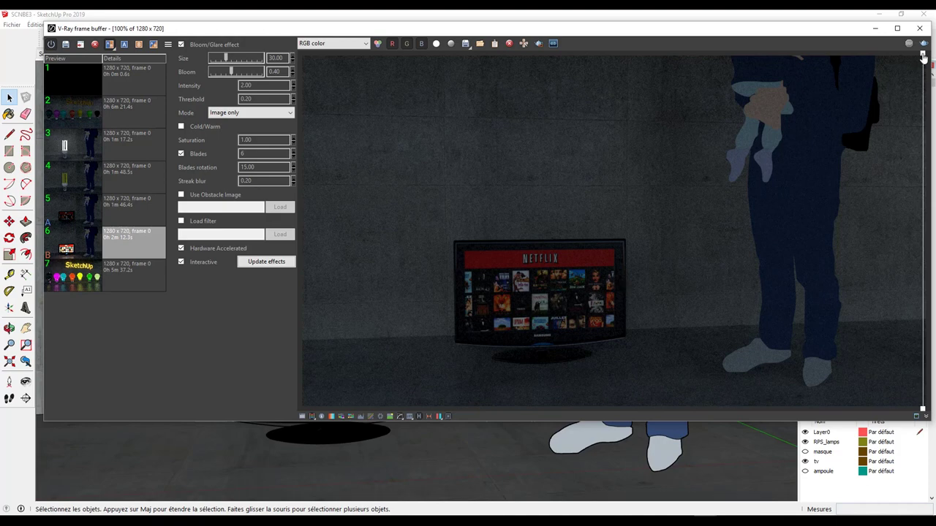
mouse_move(923, 58)
mouse_down()
mouse_move(397, 110)
mouse_move(321, 127)
mouse_up()
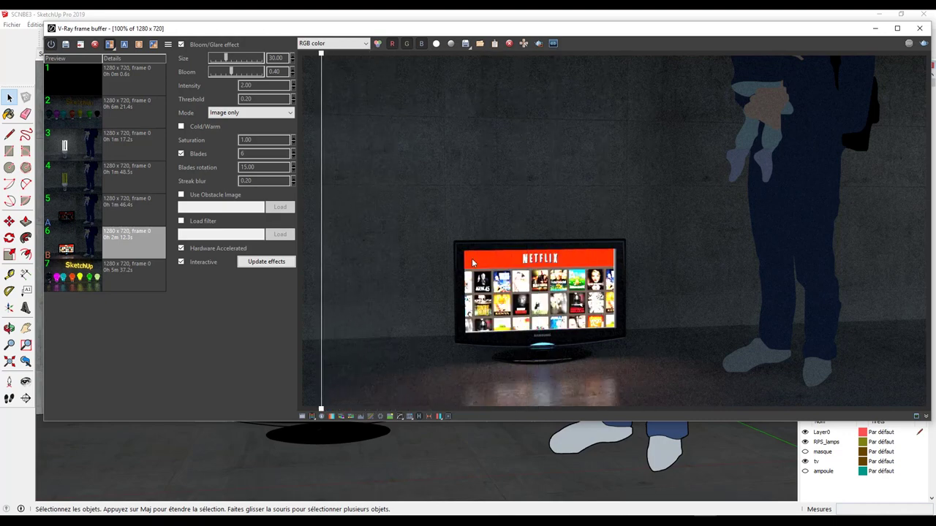
click(918, 28)
Step: Sample the TV screen material and inspect its diffuse texture settings in the Asset Editor
click(921, 217)
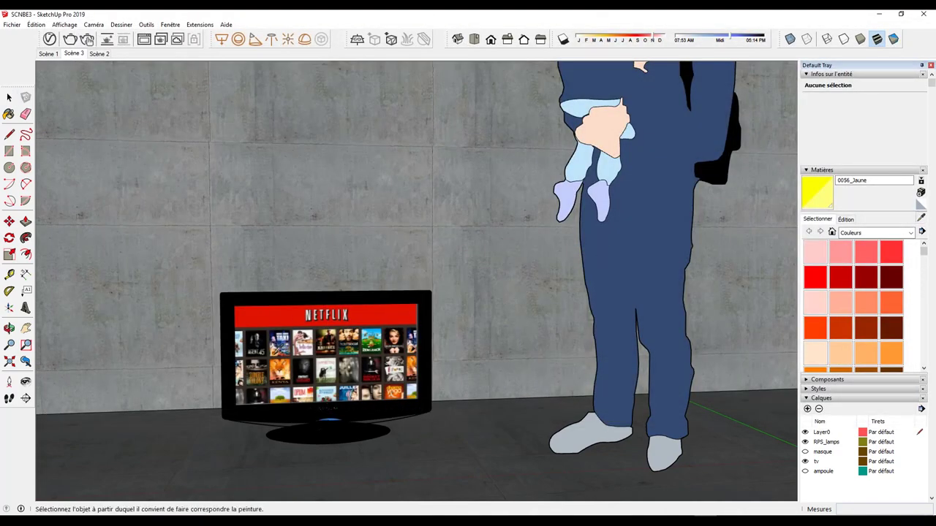
click(309, 344)
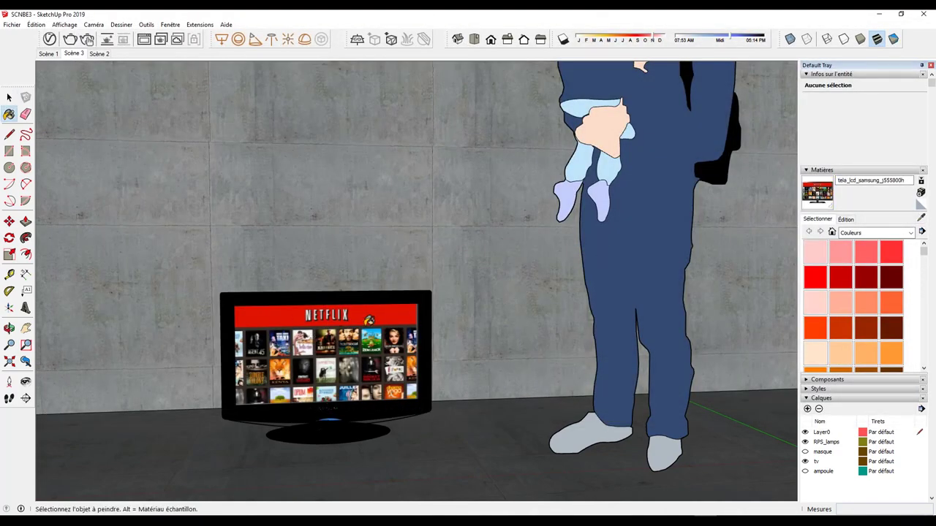
click(49, 39)
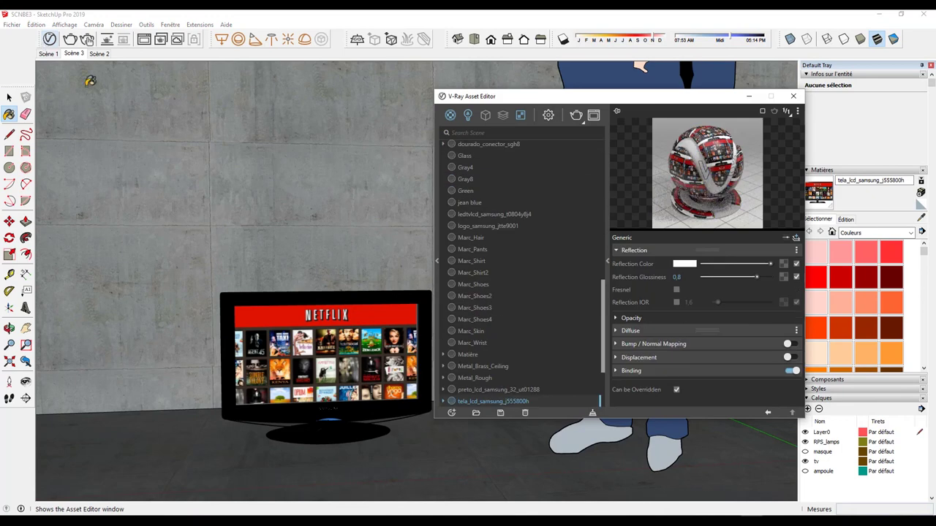
click(619, 250)
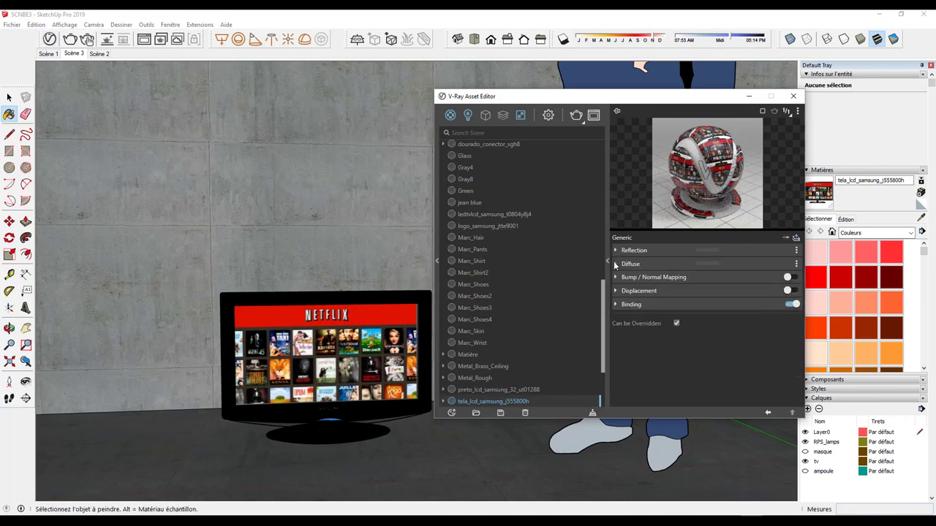
click(616, 264)
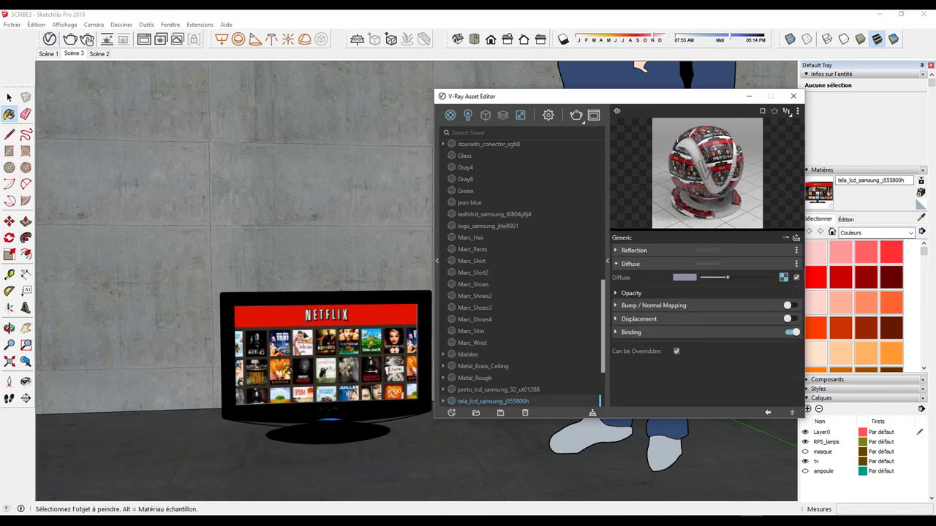
right_click(783, 277)
click(771, 285)
click(616, 265)
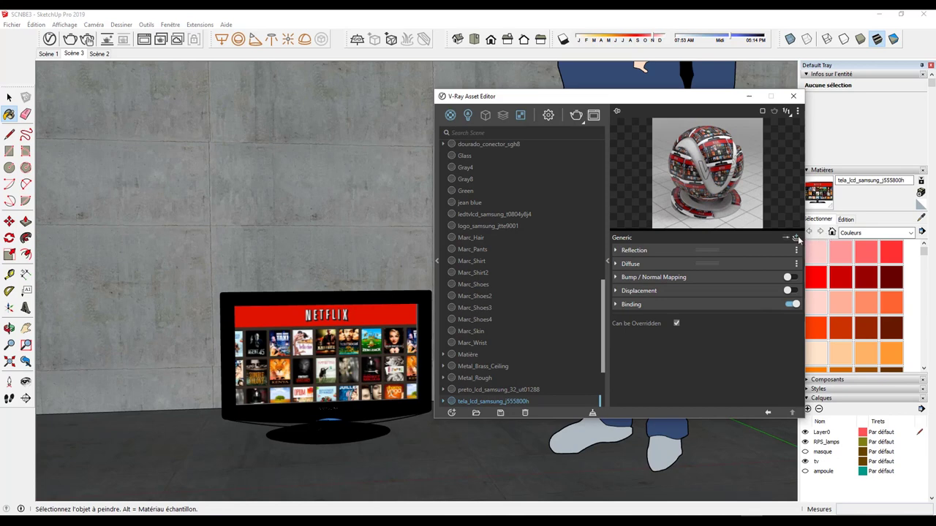
Step: Add an Emissive layer at intensity 2 to the screen material and open the Frame Buffer
click(796, 239)
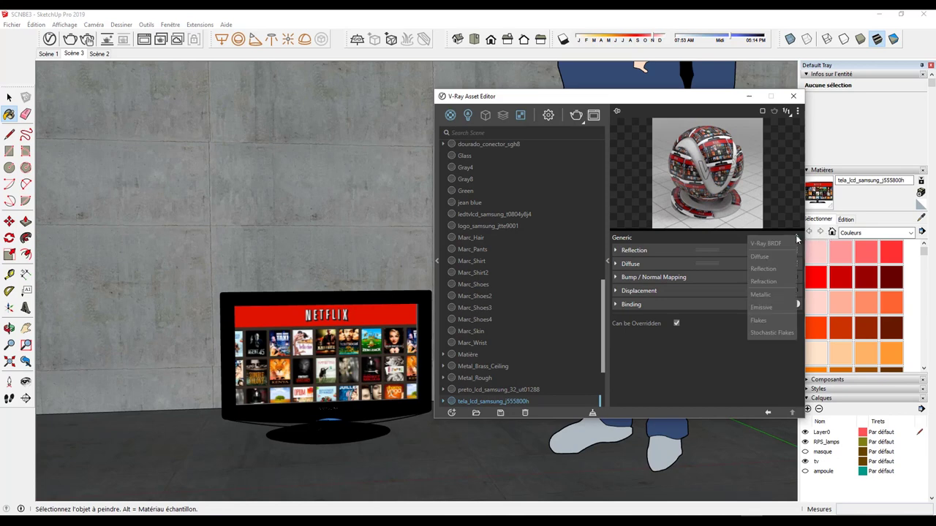
click(769, 308)
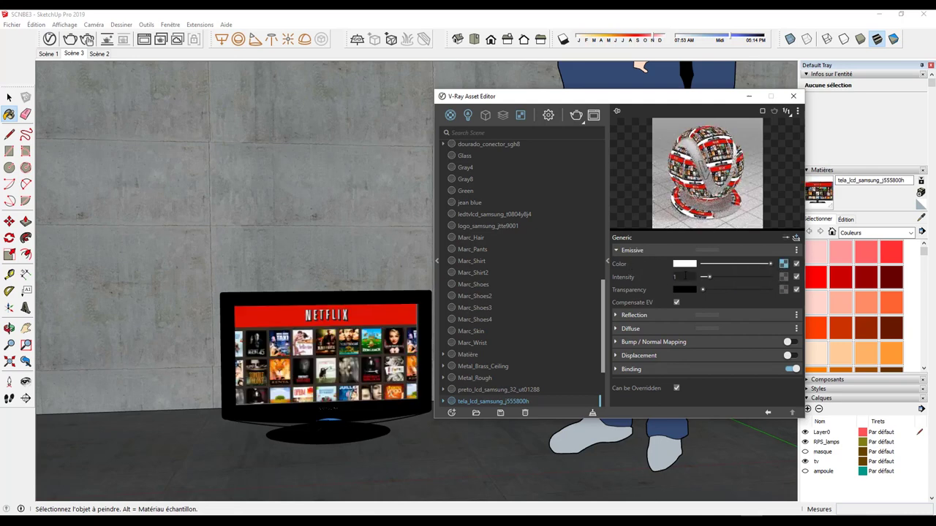
text(2)
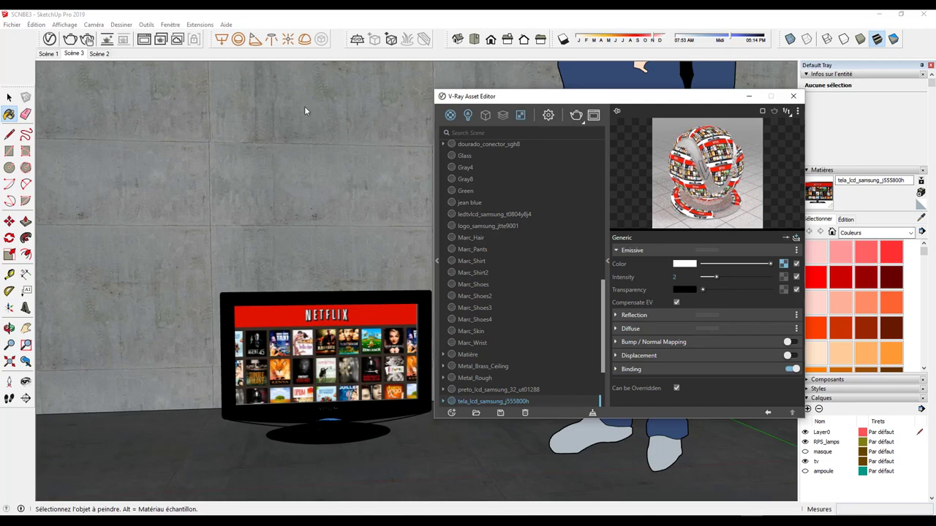
click(144, 39)
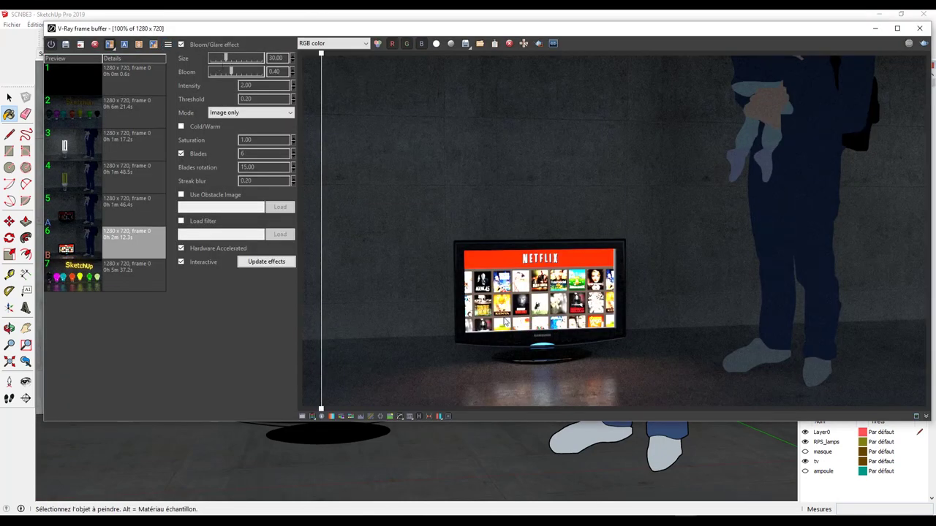
Step: Toggle Bloom/Glare off and on twice to compare the TV render, keep it on, and close the window
click(181, 44)
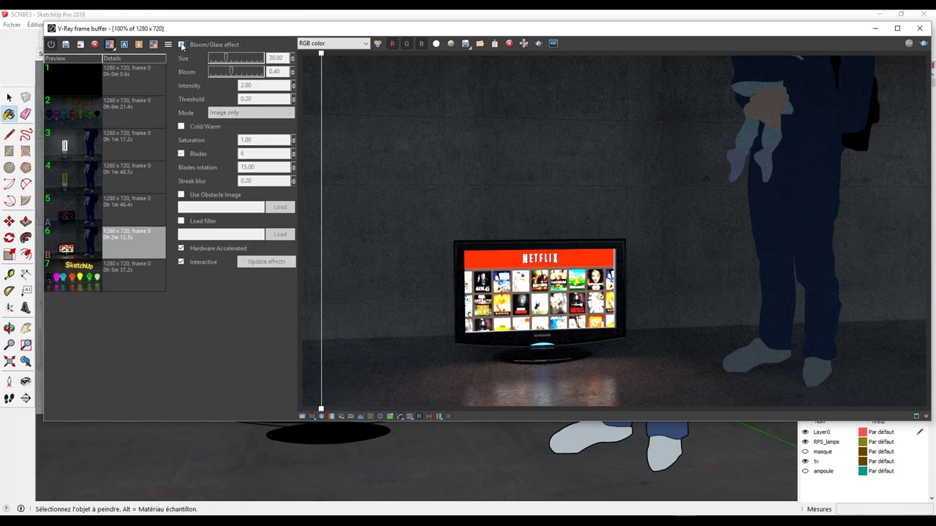
click(181, 45)
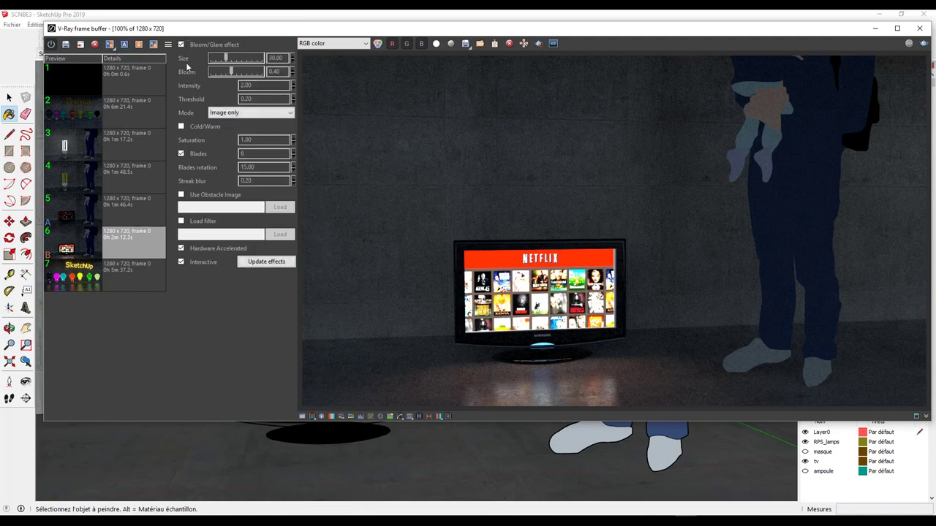
click(181, 45)
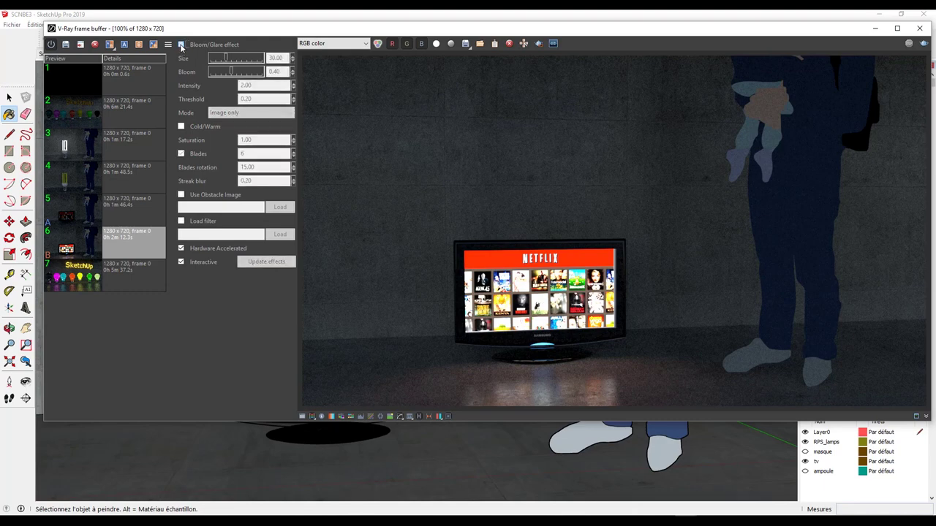
click(182, 44)
mouse_move(513, 30)
mouse_down()
mouse_move(385, 28)
mouse_move(357, 49)
mouse_up()
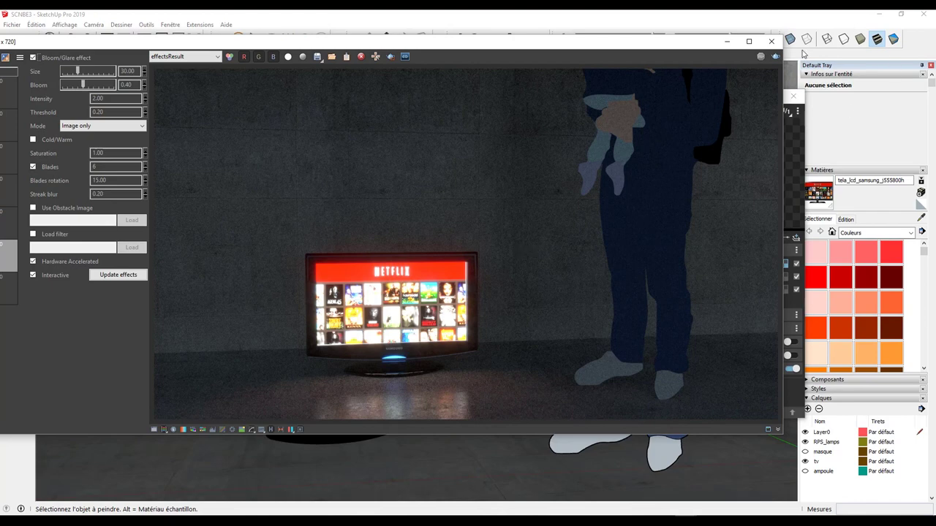
click(771, 41)
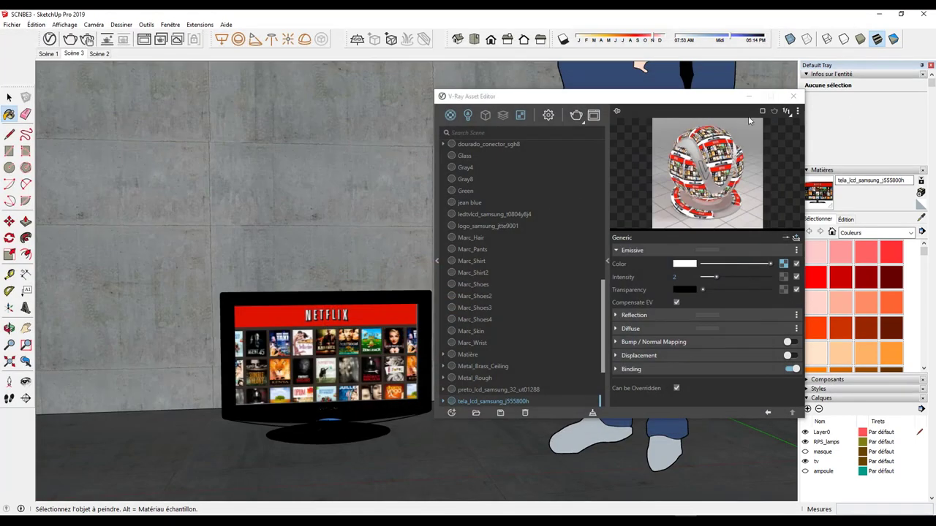
Step: Close the V-Ray Asset Editor window
click(794, 97)
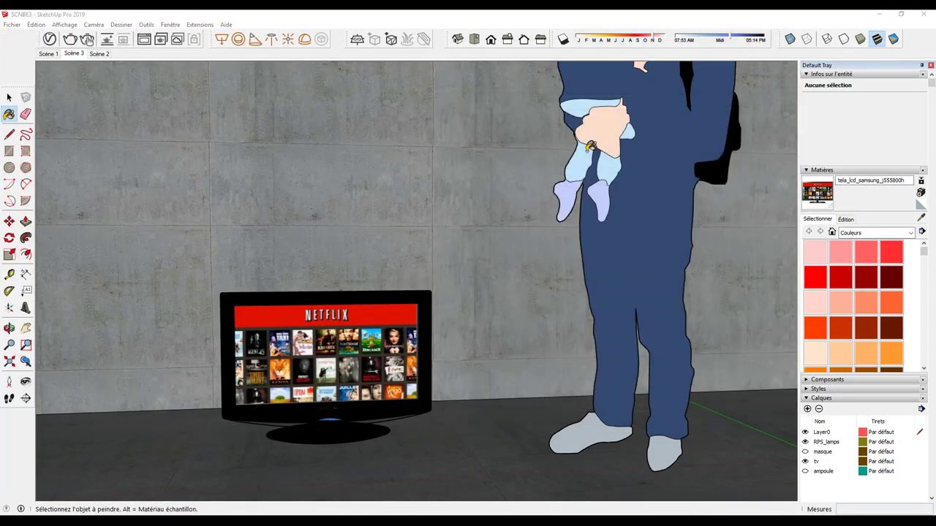